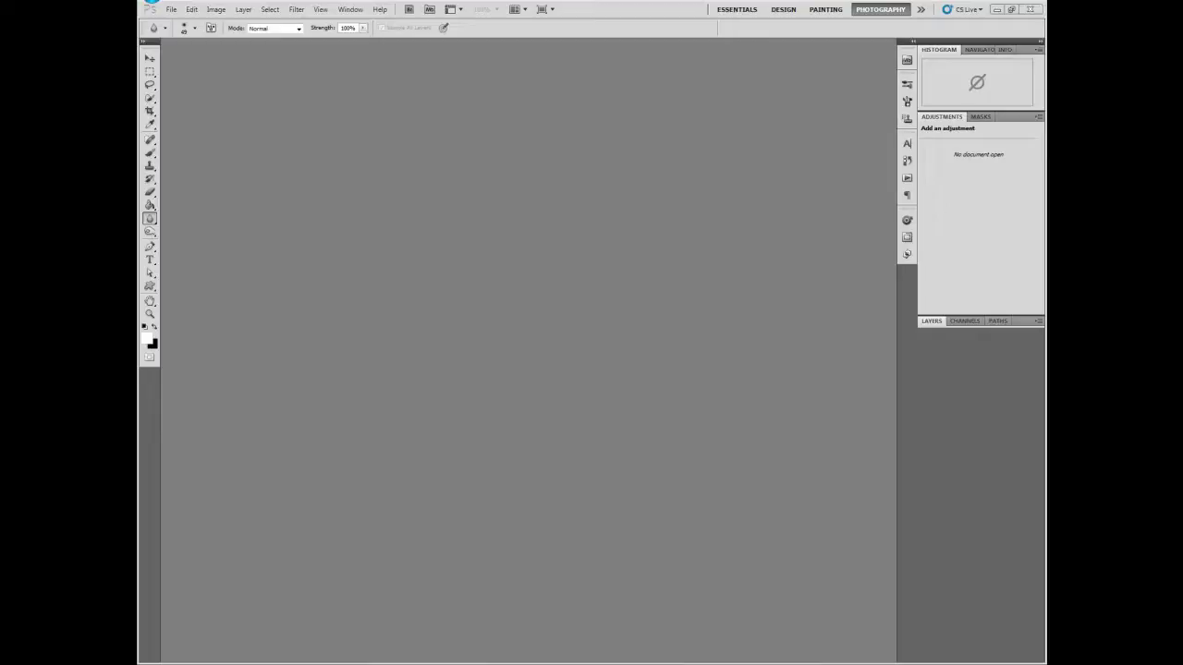
Open the rally car photo from the desktop for editing
left_click(171, 10)
left_click(185, 32)
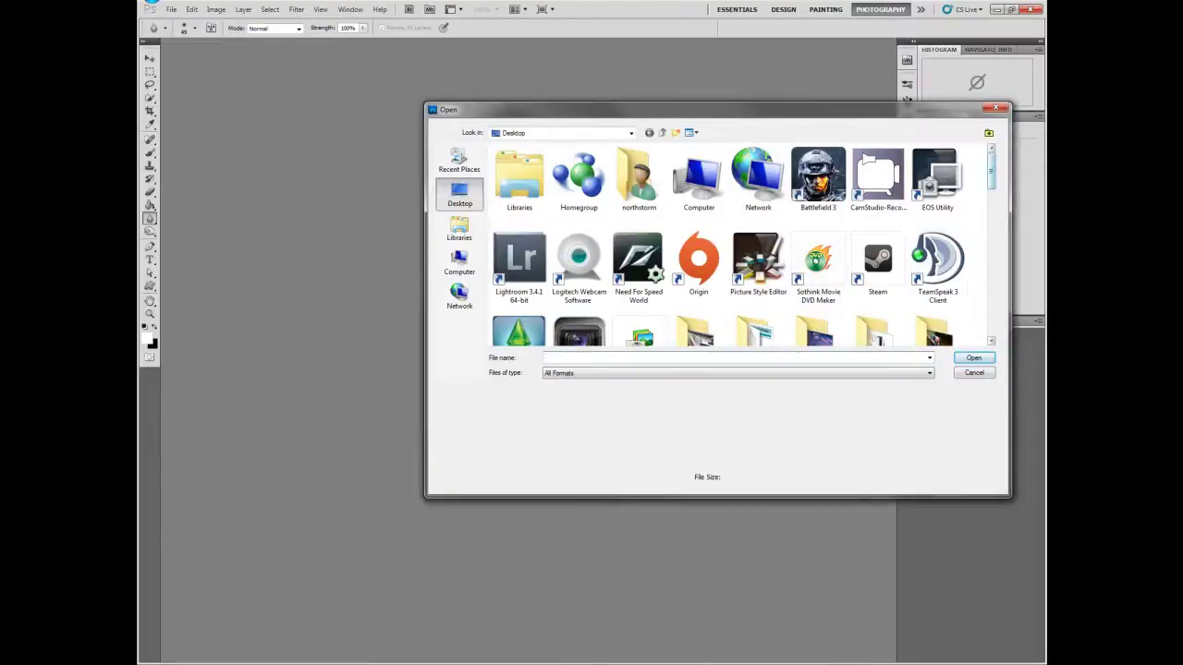
scroll(739, 245, "down", 10)
left_click_drag(991, 282, 991, 260)
double_click(699, 208)
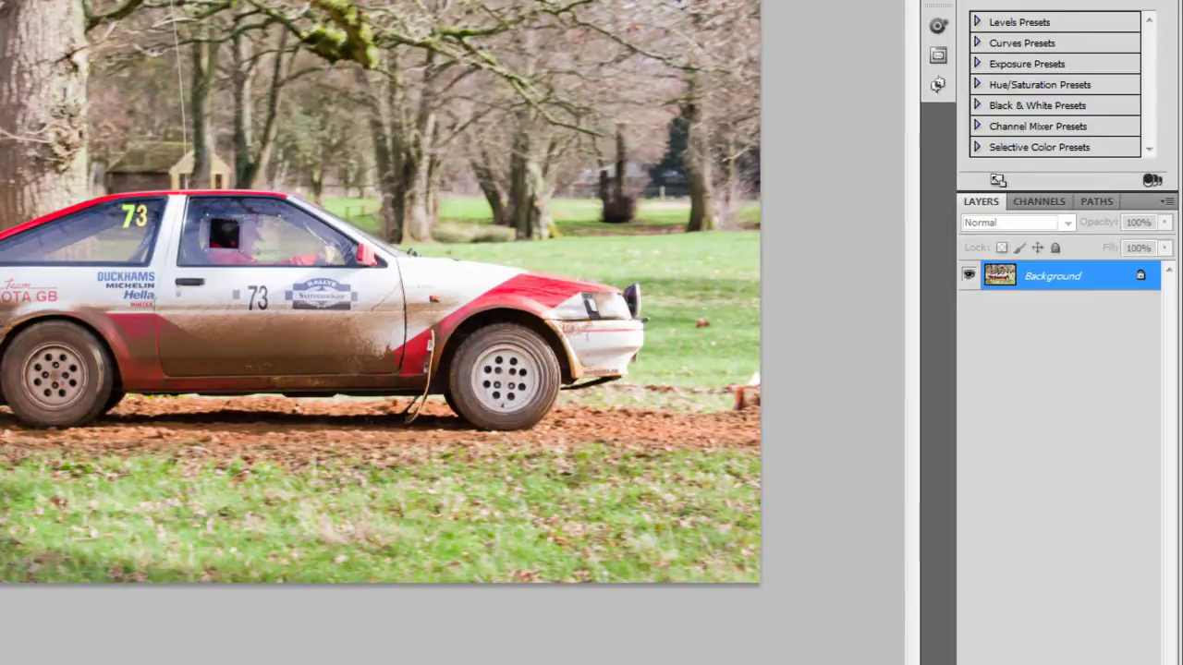
Duplicate the Background layer, keeping the default copy name
right_click(961, 277)
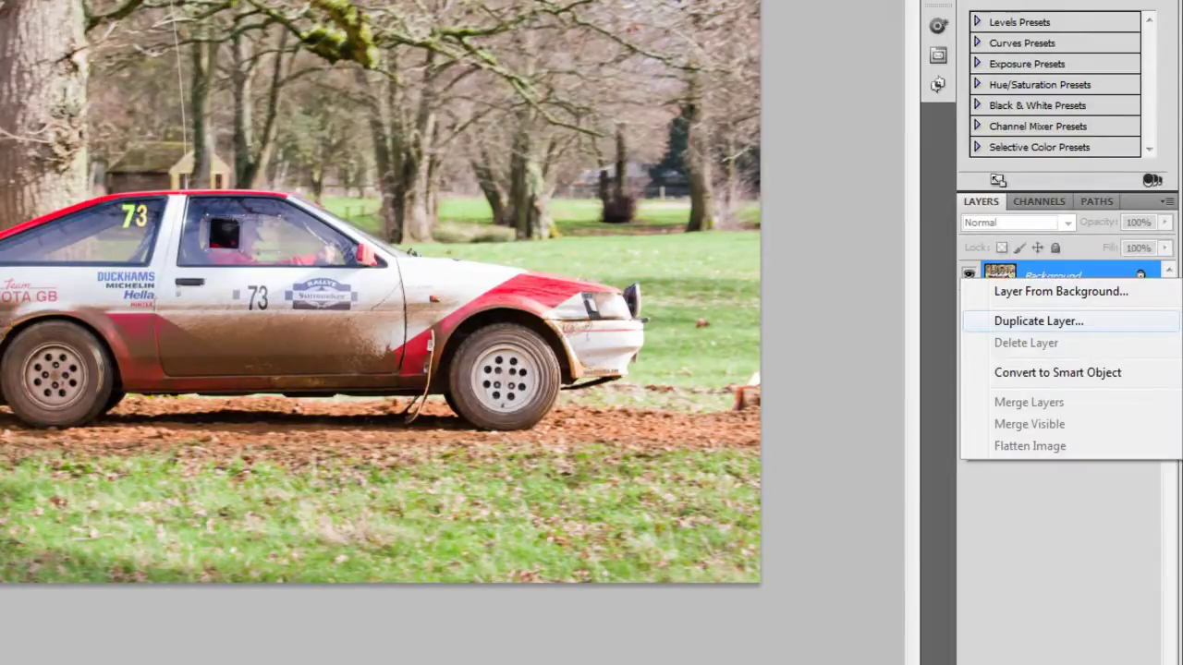
left_click(1003, 320)
key("Return")
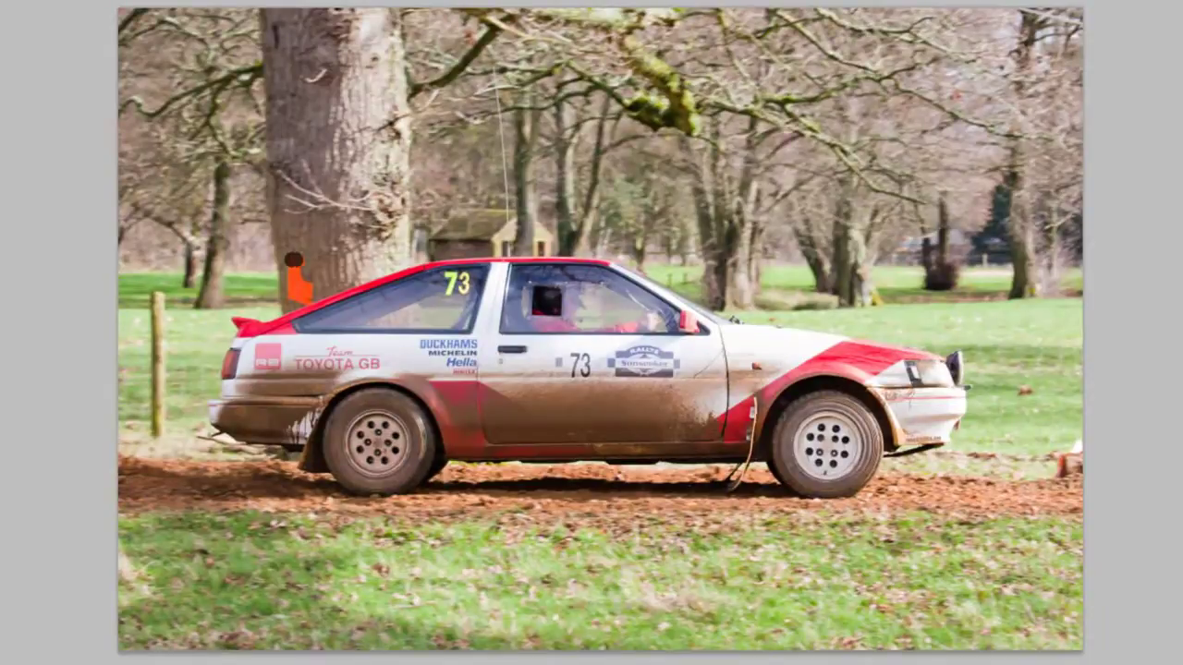
Heal away the orange-clad figure behind the car's rear and the thin antenna above its roof
mouse_move(294, 260)
left_mouse_down()
mouse_move(302, 298)
mouse_move(300, 283)
left_mouse_up()
left_click_drag(492, 66, 511, 257)
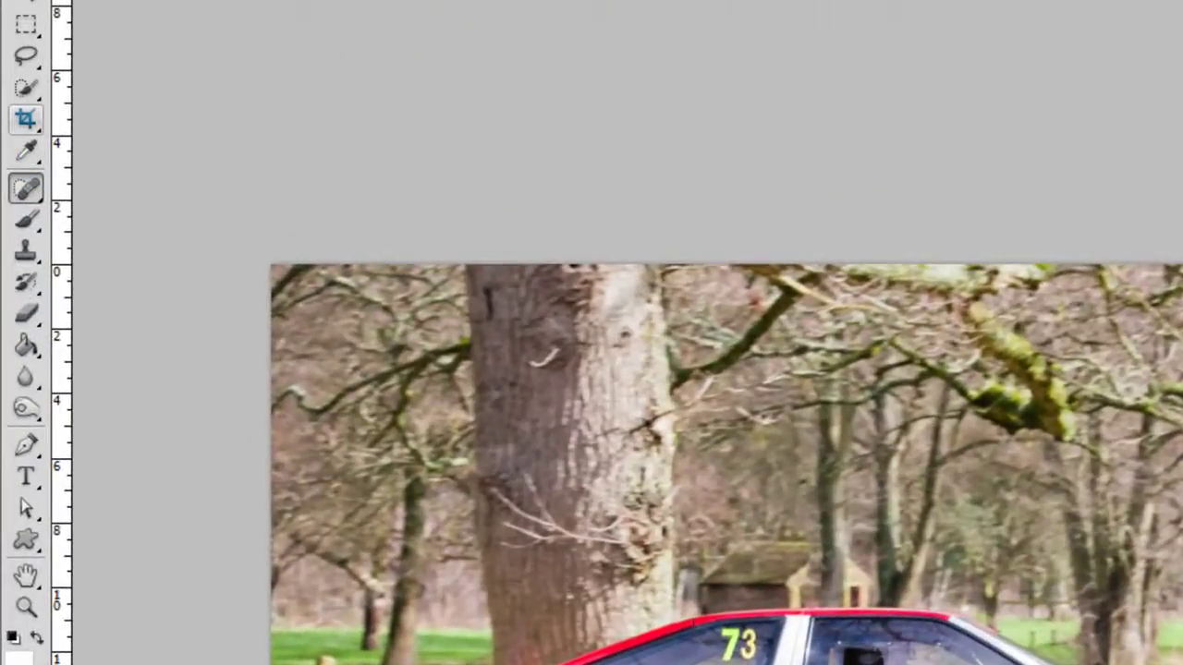
Select the car's side panels, front end and bonnet with the Quick Selection tool
left_click(26, 88)
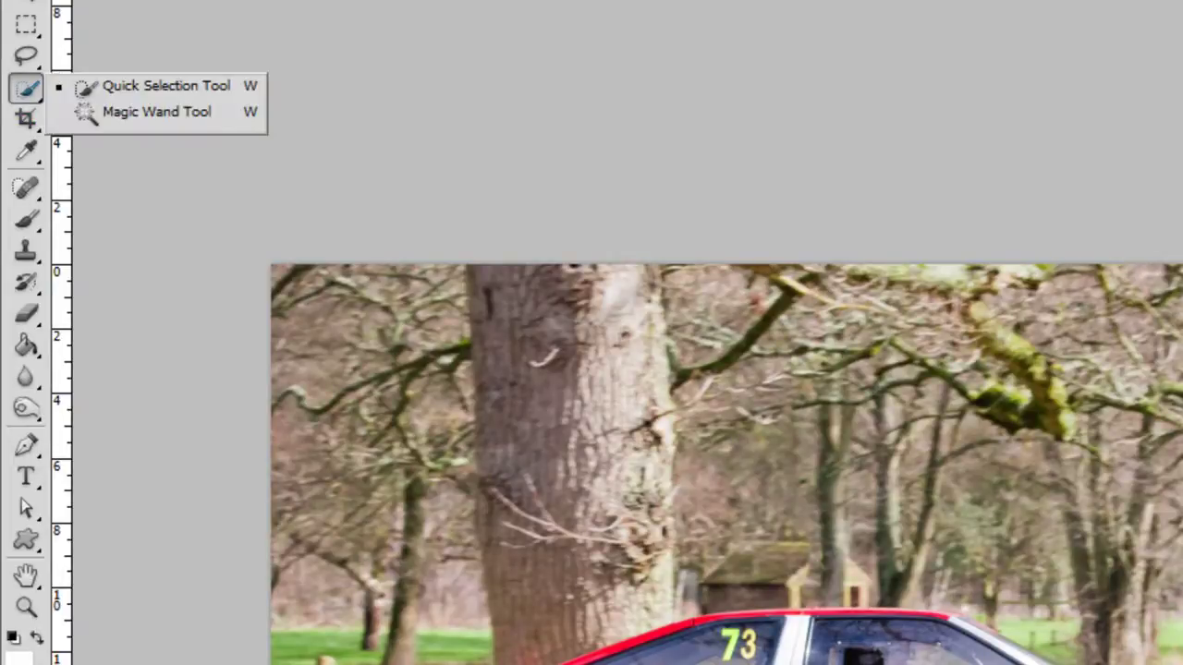
left_click(26, 88)
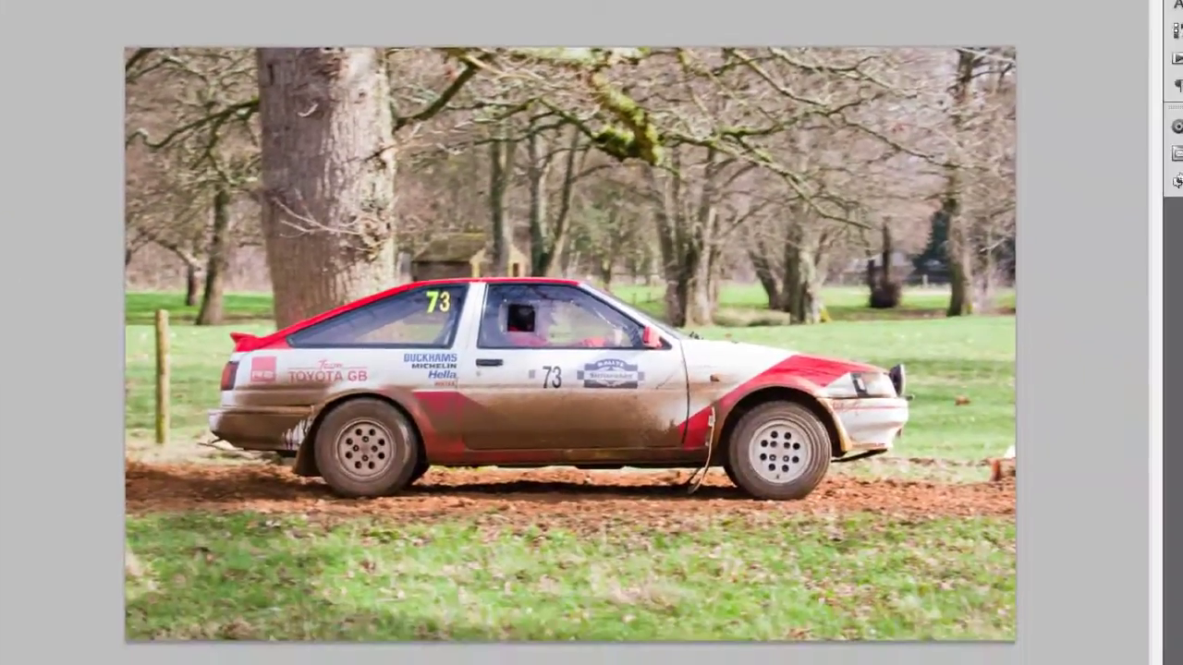
left_click(28, 2)
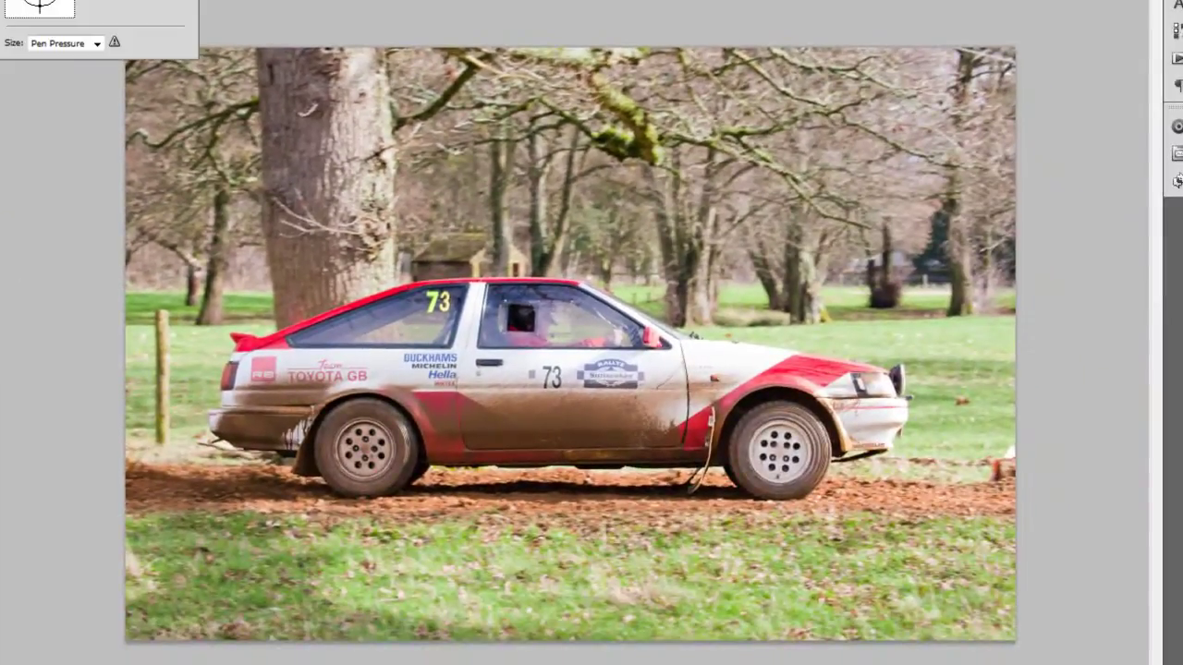
key("Escape")
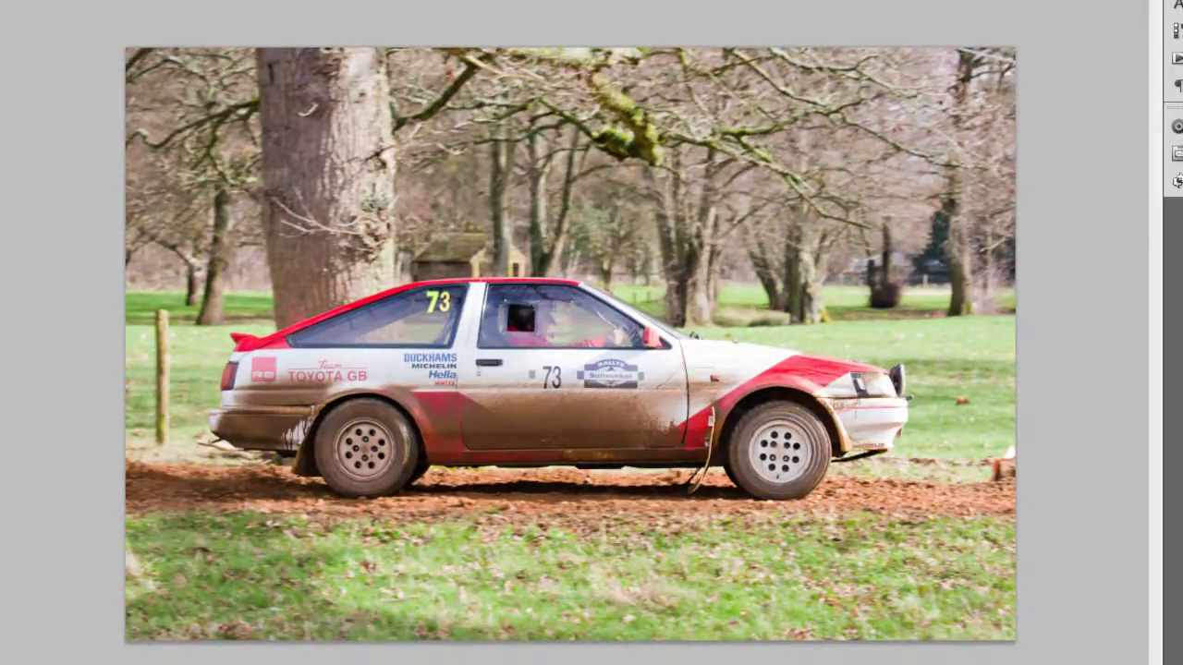
mouse_move(381, 382)
left_mouse_down()
mouse_move(827, 384)
mouse_move(873, 421)
left_mouse_up()
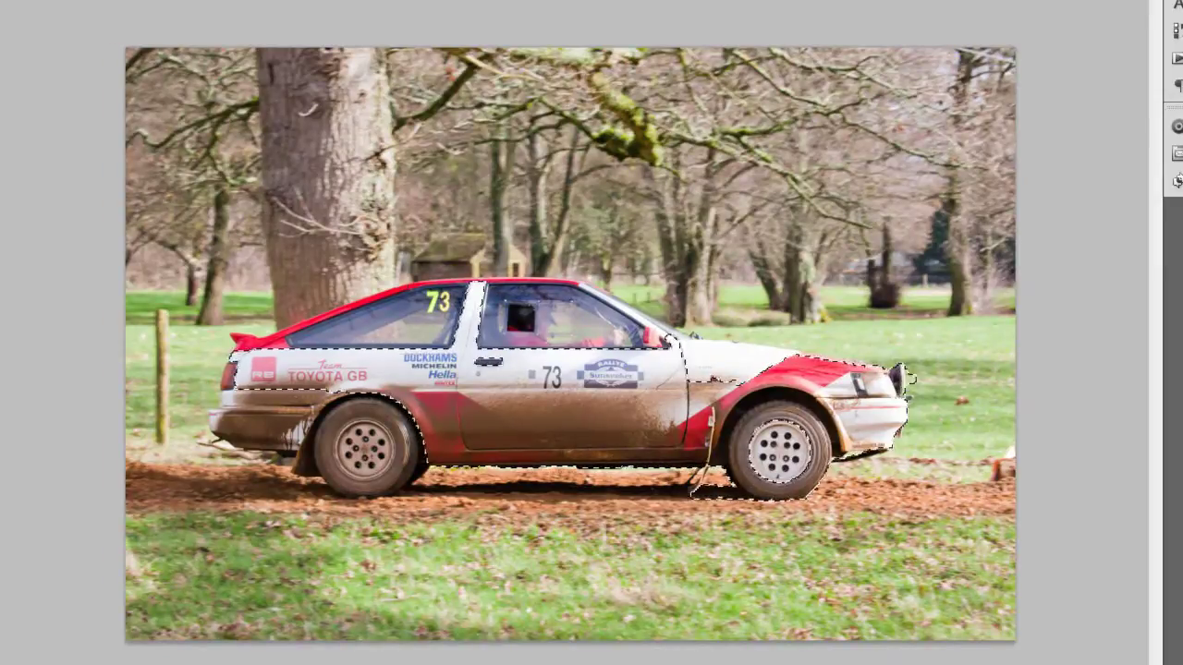
left_click(734, 360)
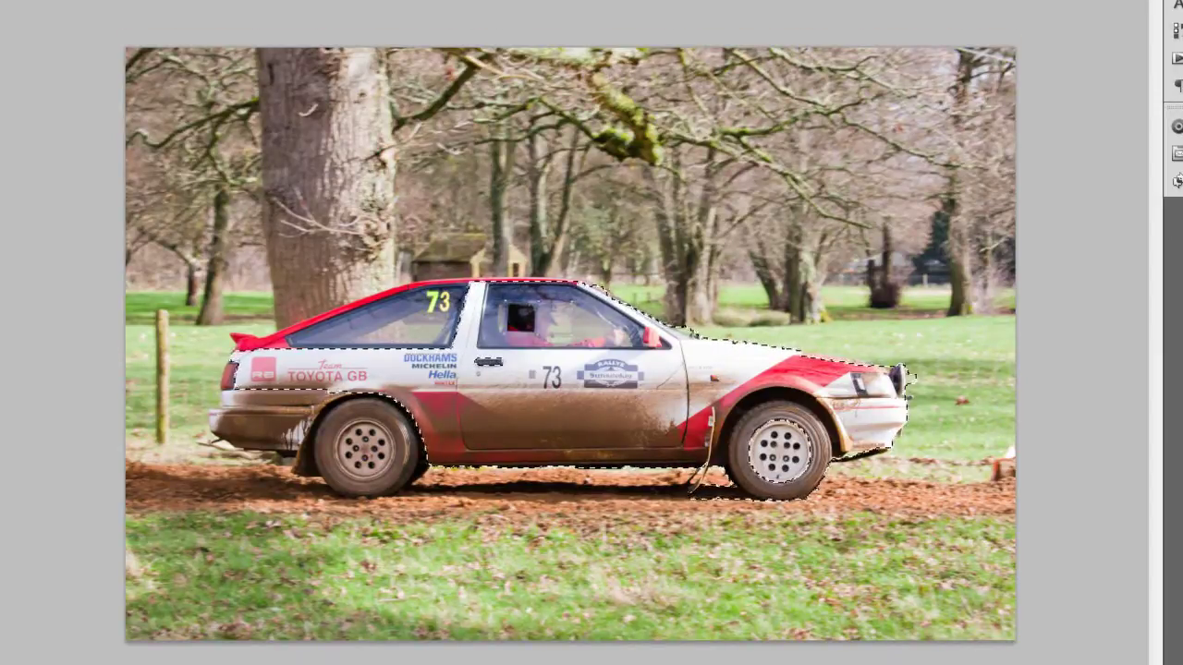
Extend the selection over the car's roof, rear window line, rear bumper and rear wheel
left_click(507, 278)
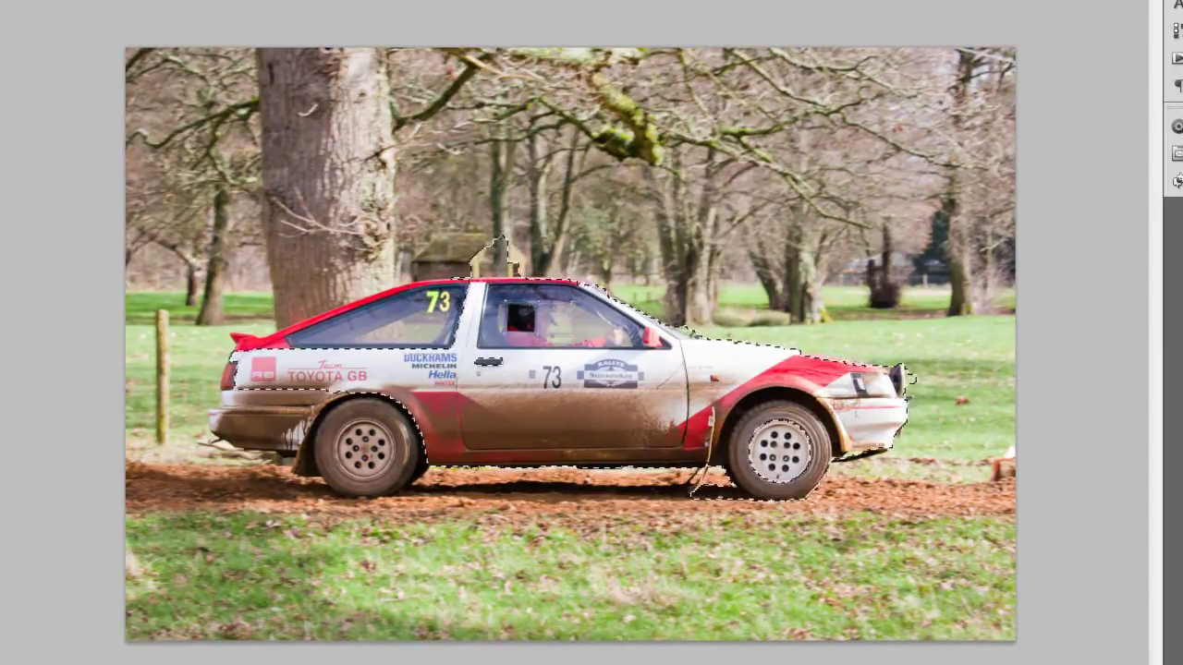
mouse_move(469, 280)
left_mouse_down()
mouse_move(422, 283)
mouse_move(268, 340)
left_mouse_up()
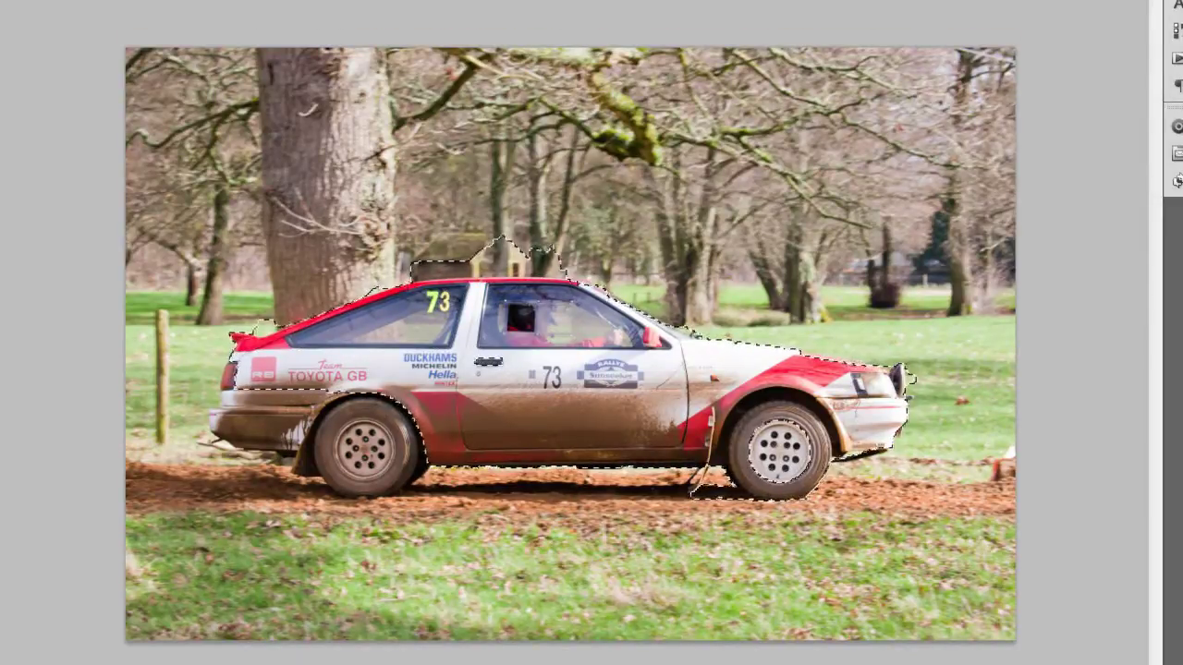
left_click(251, 397)
left_click_drag(235, 427, 301, 451)
left_click(366, 449)
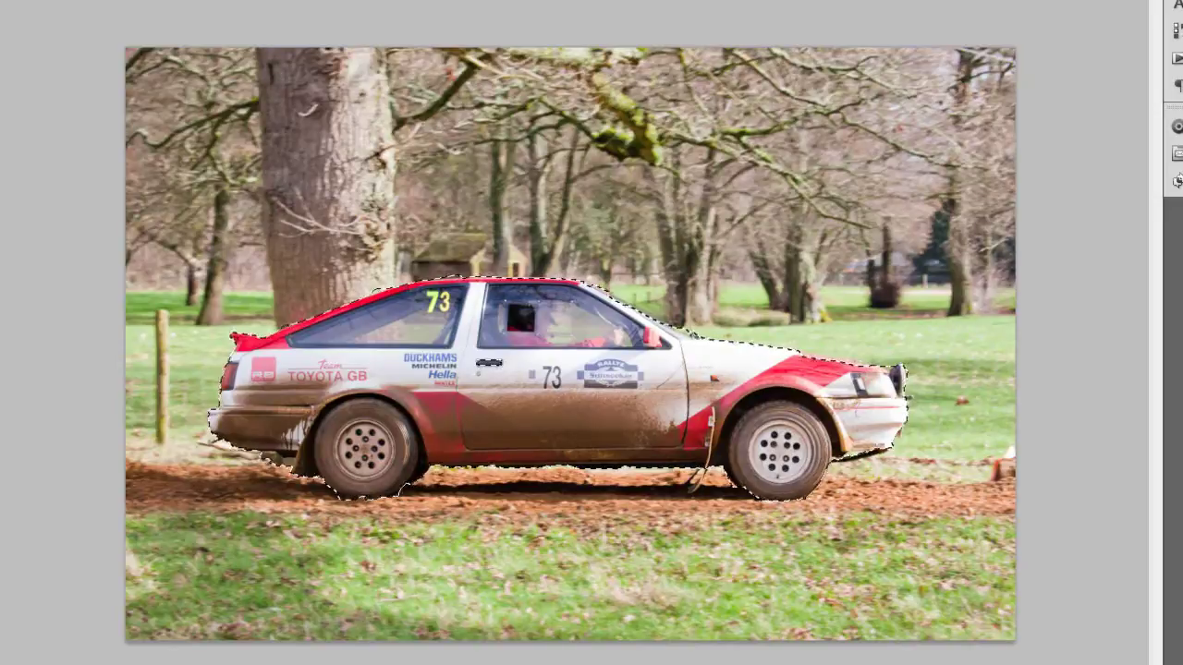
Invert the selection to cover the background around the car and start a Motion Blur on it
right_click(623, 403)
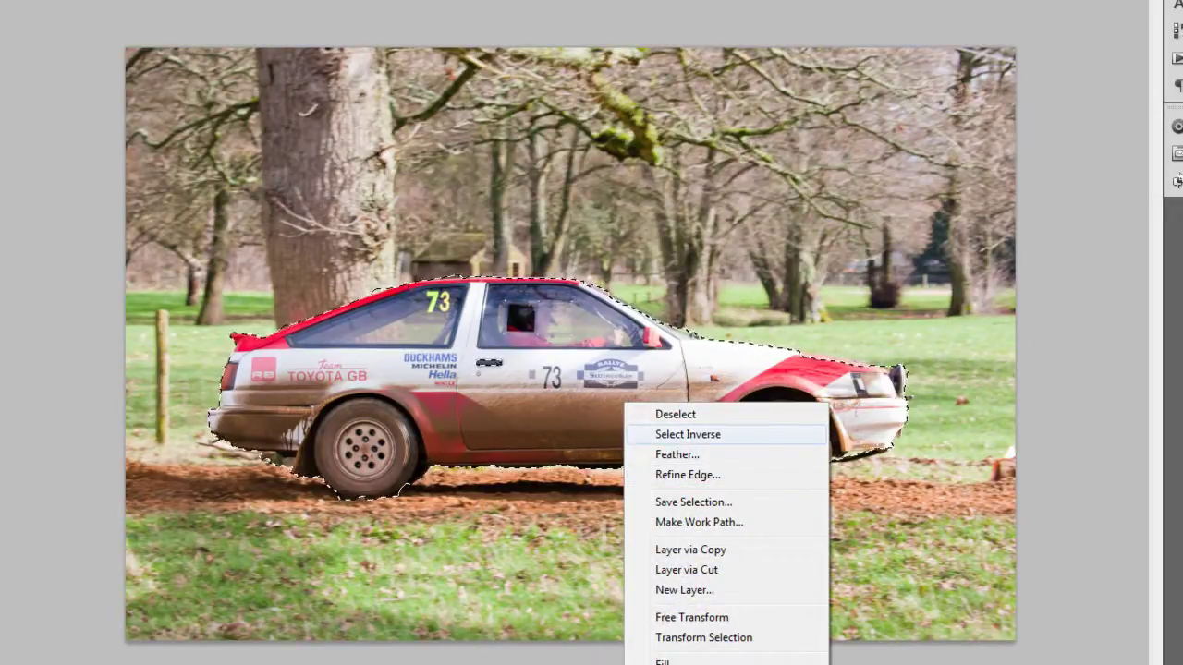
left_click(688, 434)
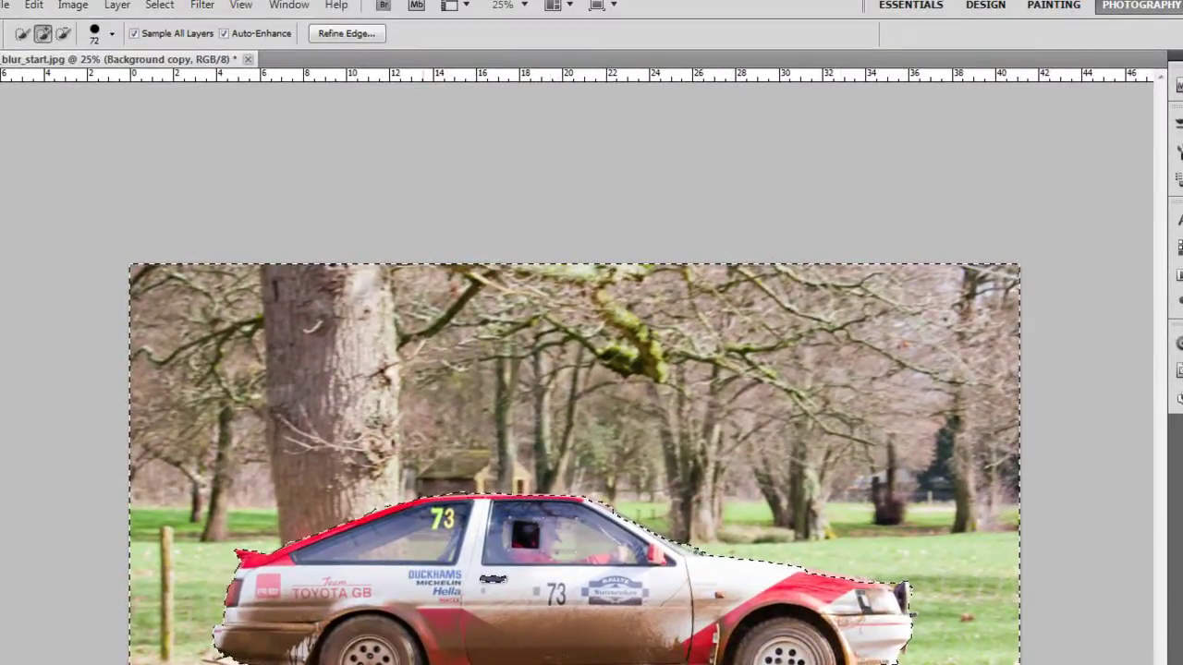
left_click(202, 6)
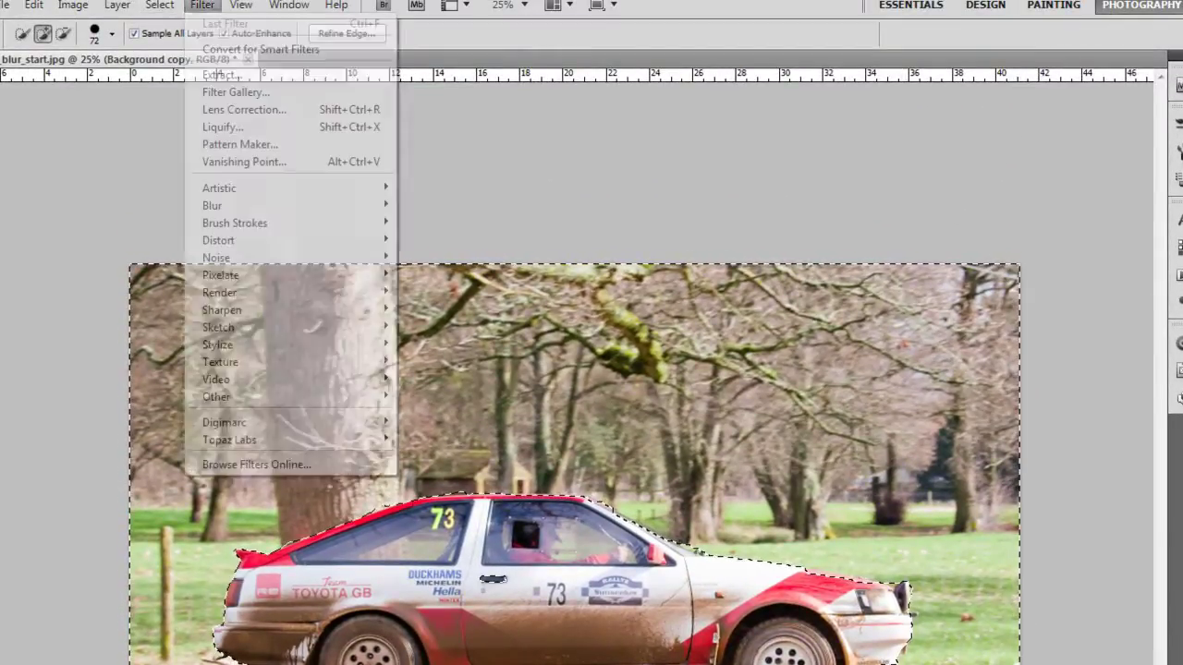
mouse_move(241, 205)
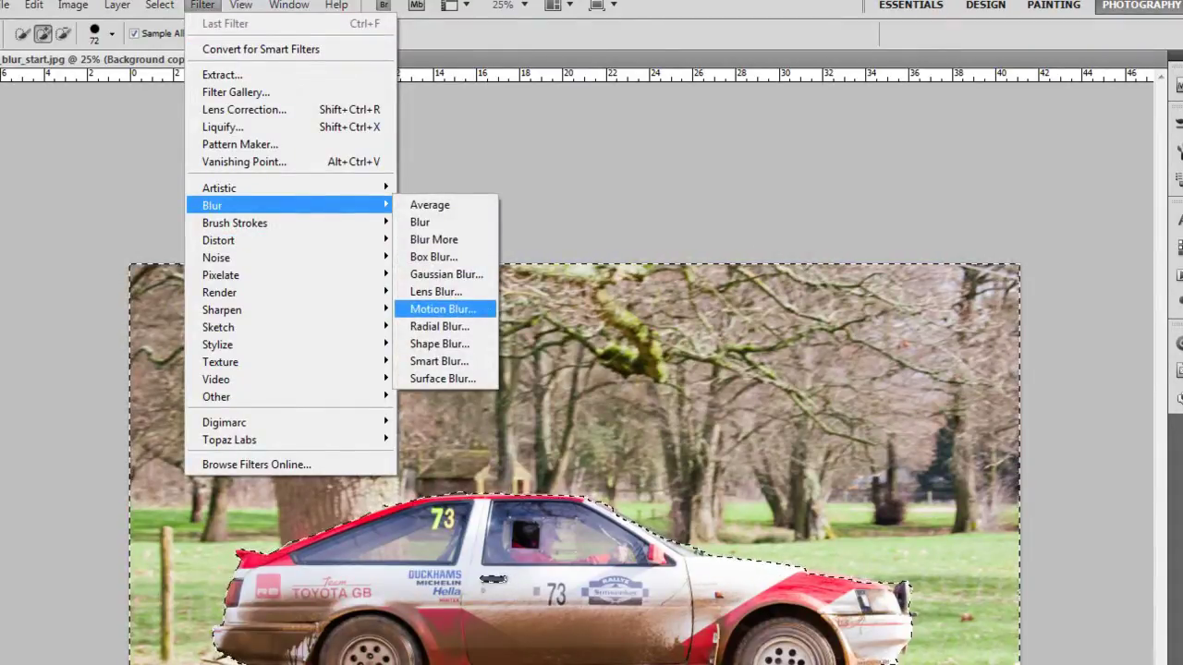
left_click(441, 308)
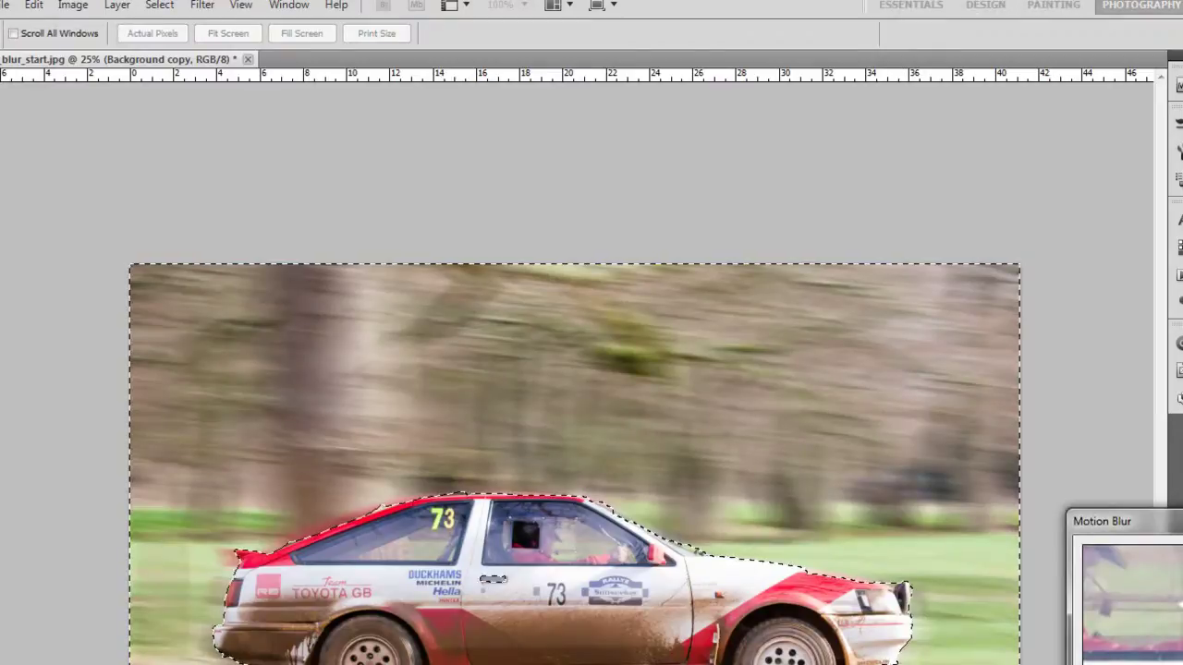
Set the Motion Blur angle to -6°, fine-tune the blur distance and apply it to the background
left_click_drag(1173, 521, 1157, 487)
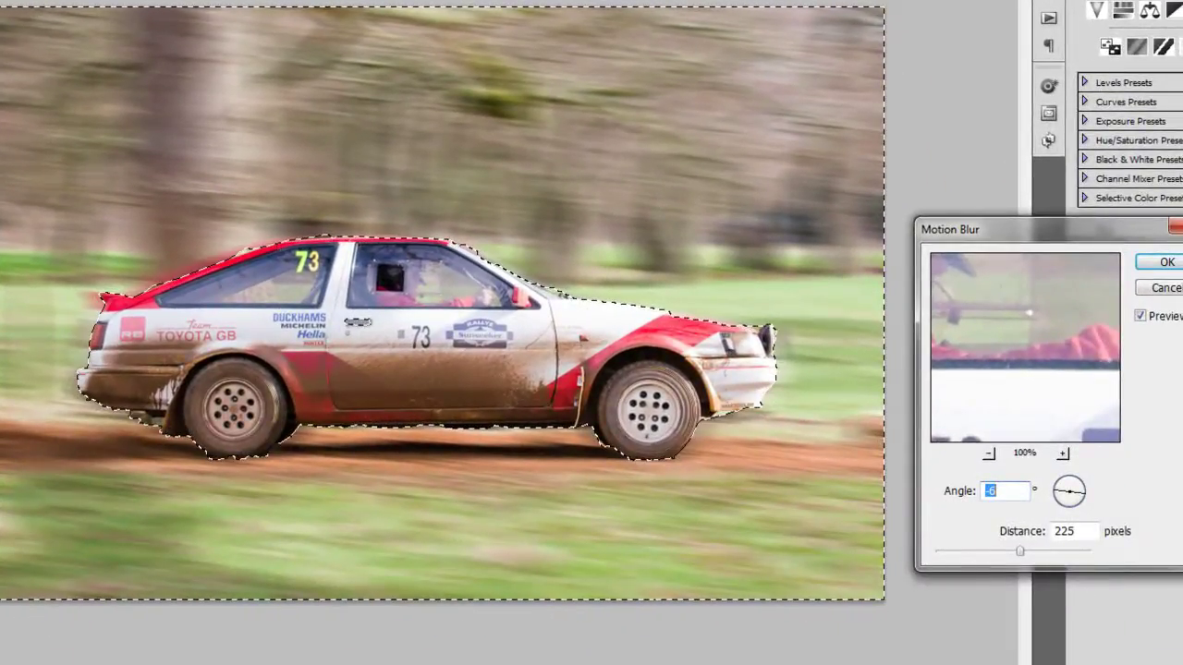
left_click_drag(1083, 494, 1083, 493)
key("Down")
key("Down")
key("Down")
key("Down")
key("Down")
key("Down")
key("Down")
key("Down")
key("Down")
key("Down")
key("Down")
key("Down")
key("Down")
key("Down")
key("Down")
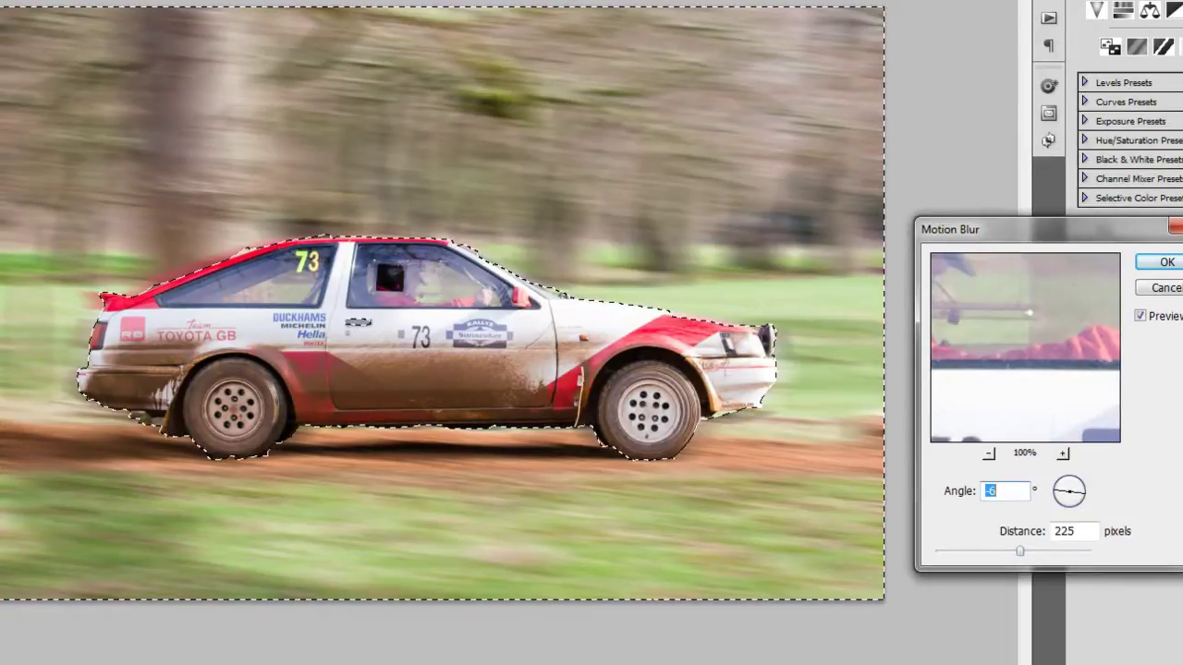
left_click_drag(1020, 551, 1025, 552)
key("Return")
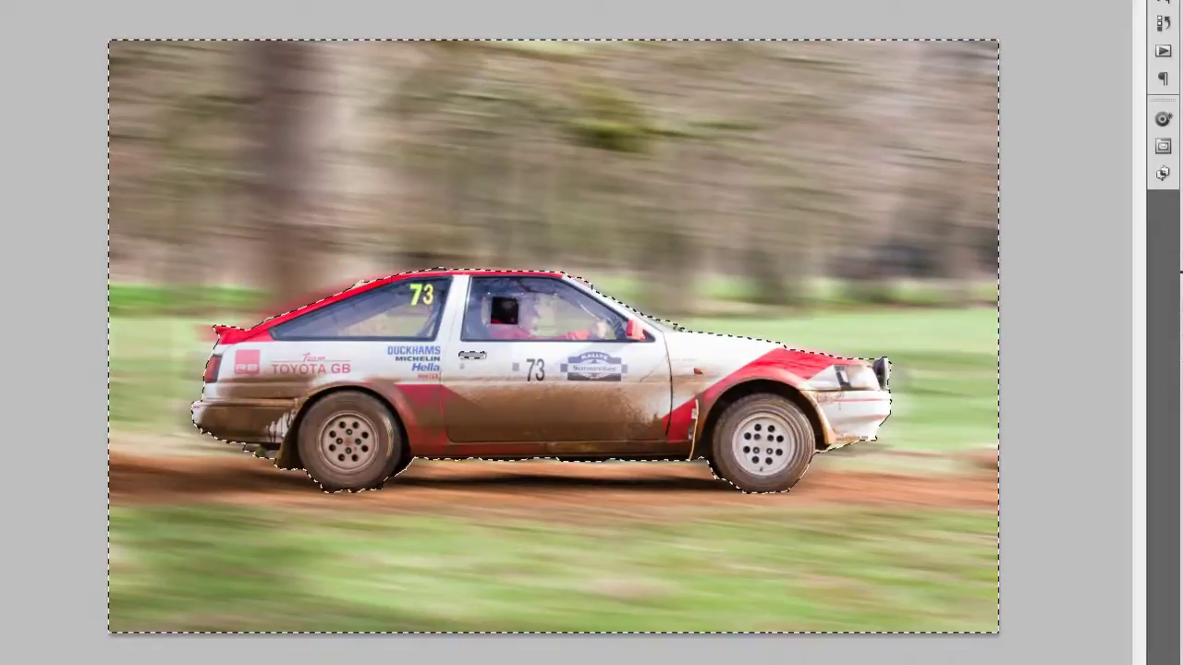
Invert the selection back to the car and enlarge it slightly upward and rearward with Free Transform
right_click(553, 370)
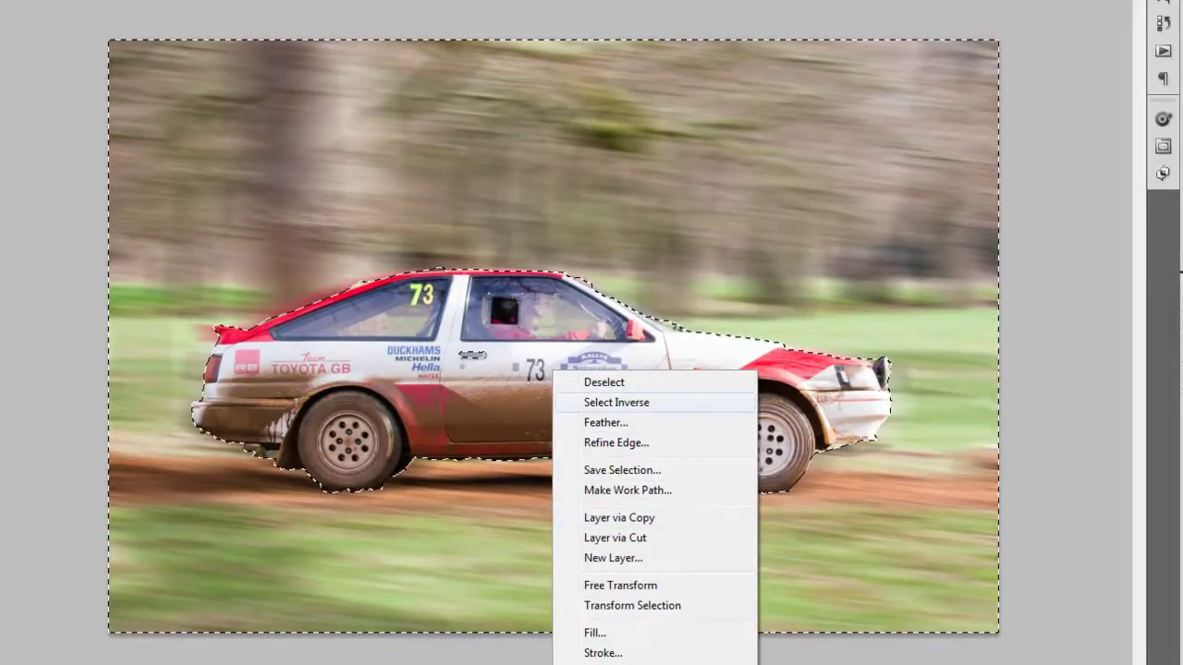
left_click(617, 402)
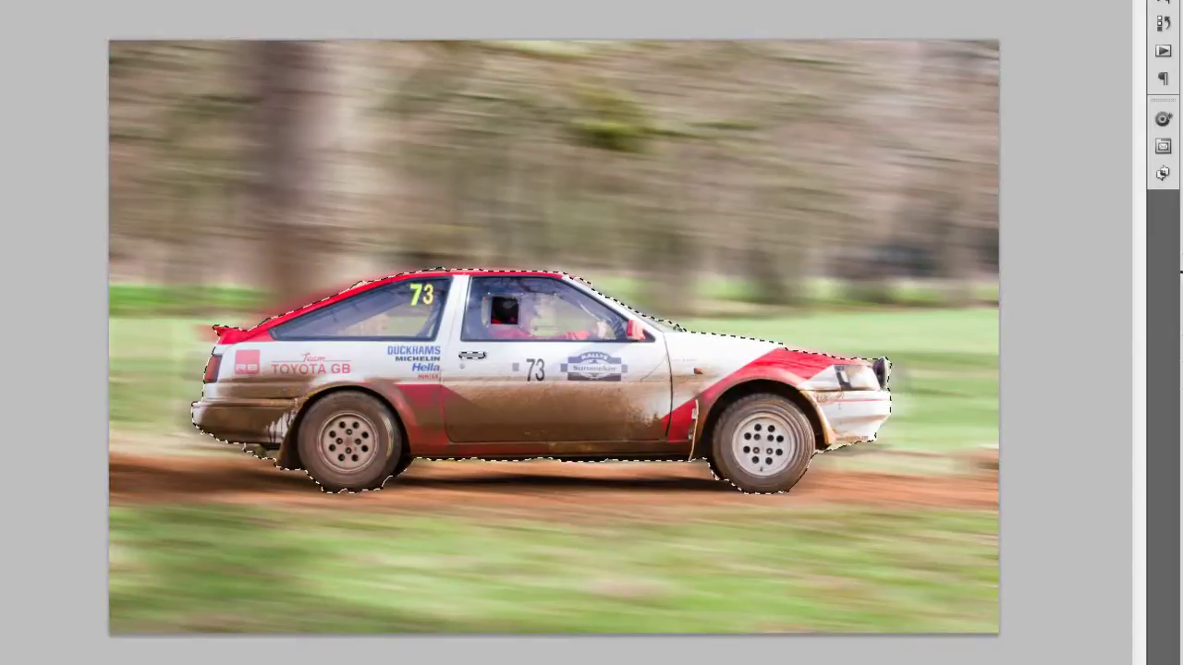
right_click(562, 382)
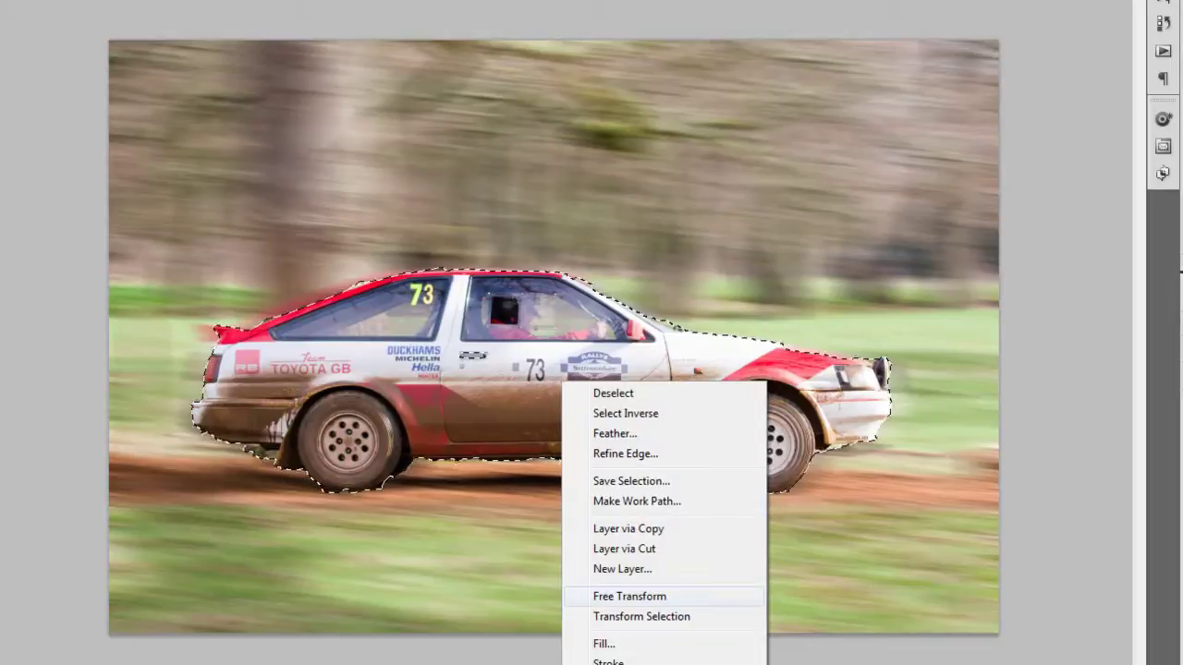
left_click(628, 594)
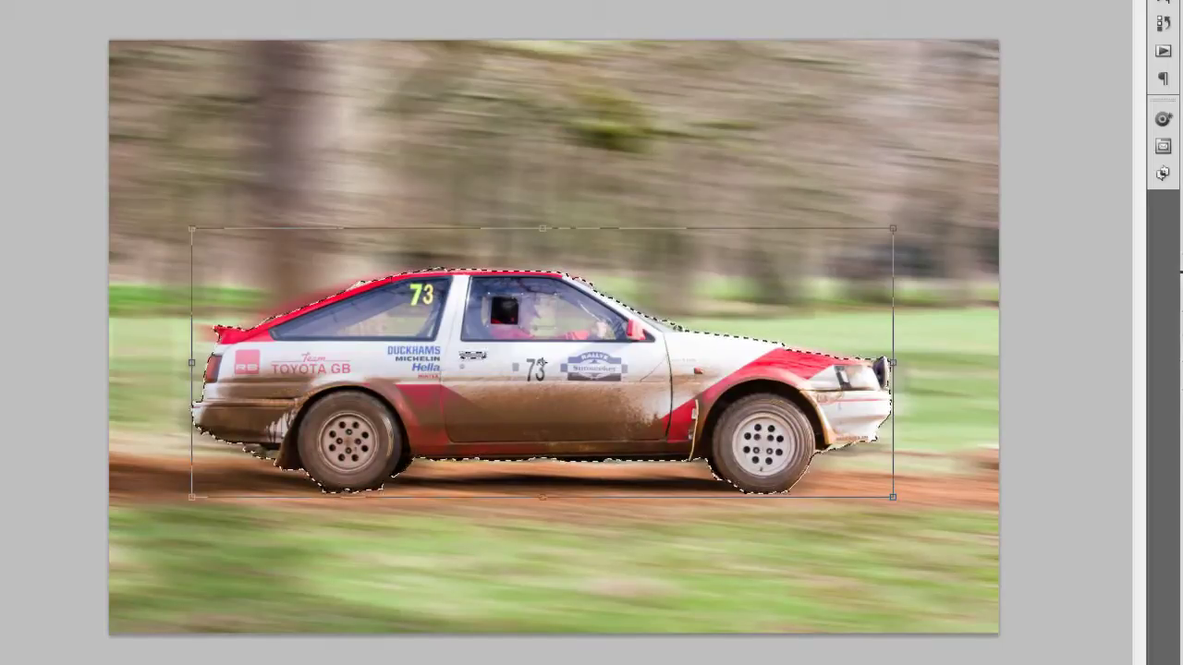
left_click_drag(192, 229, 165, 219)
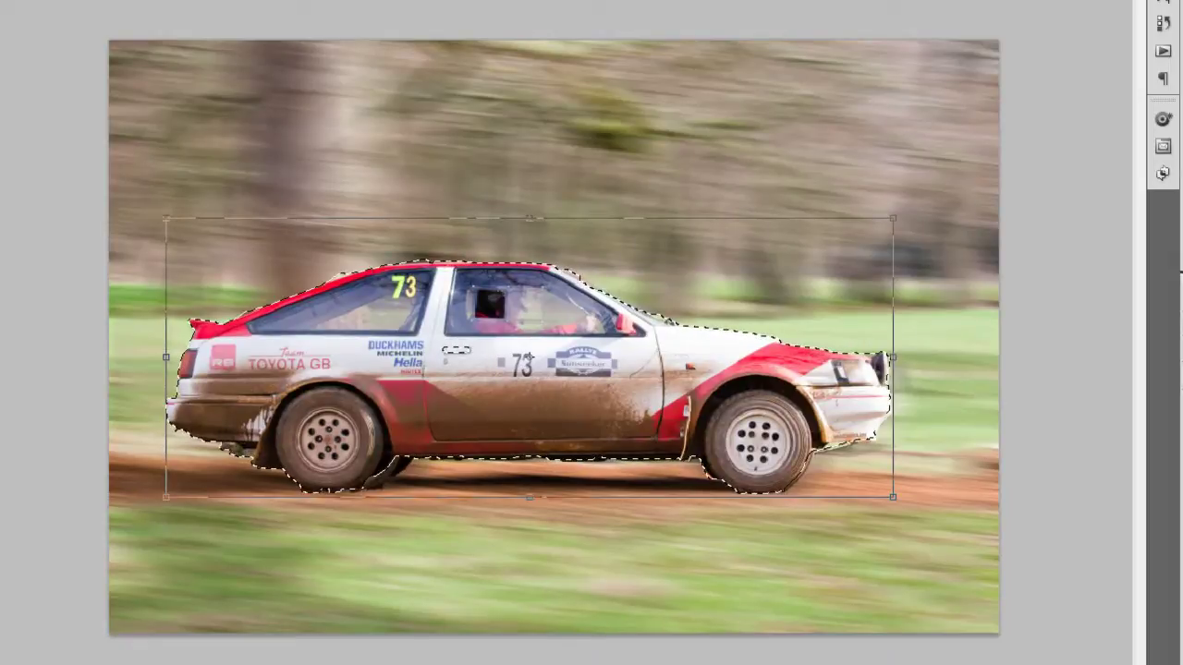
key("Return")
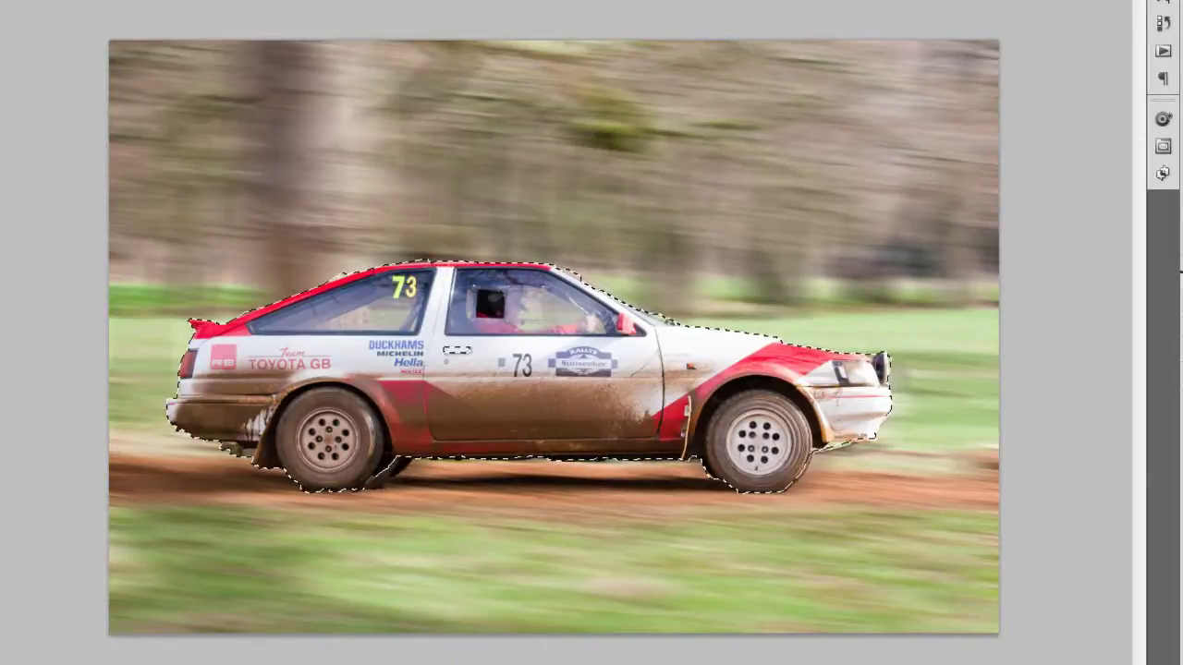
Shift the enlarged car slightly forward with Free Transform to cover the blurred halo at its nose
right_click(477, 372)
left_click(545, 586)
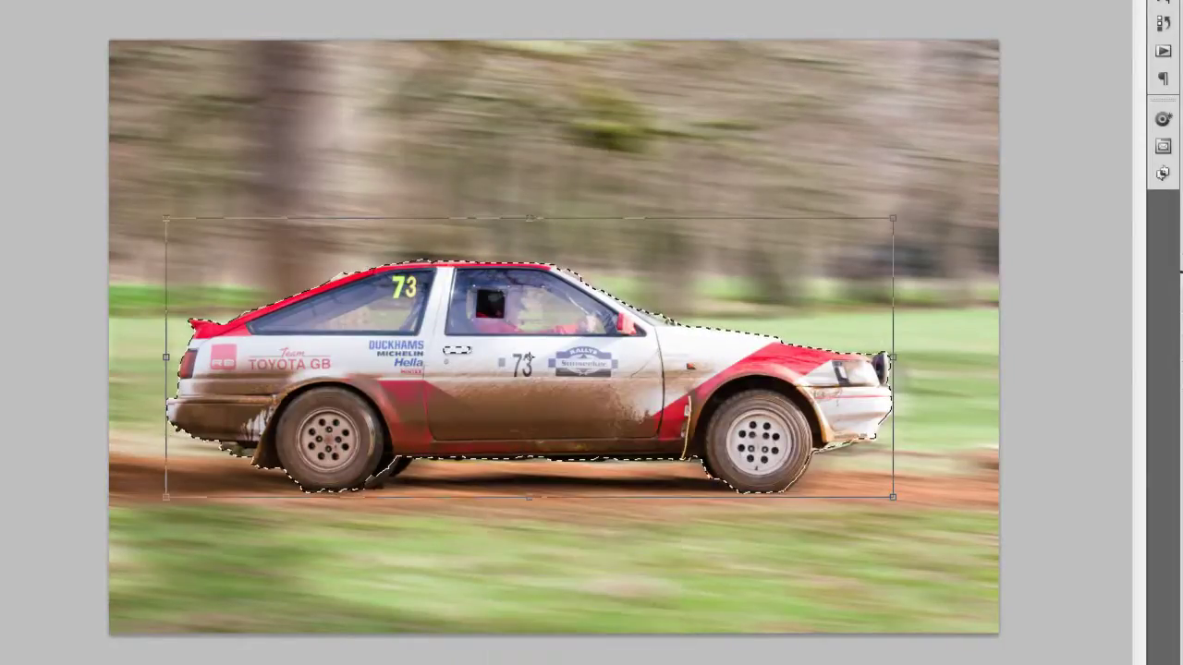
key("shift+Right")
key("shift+Right")
key("shift+Right")
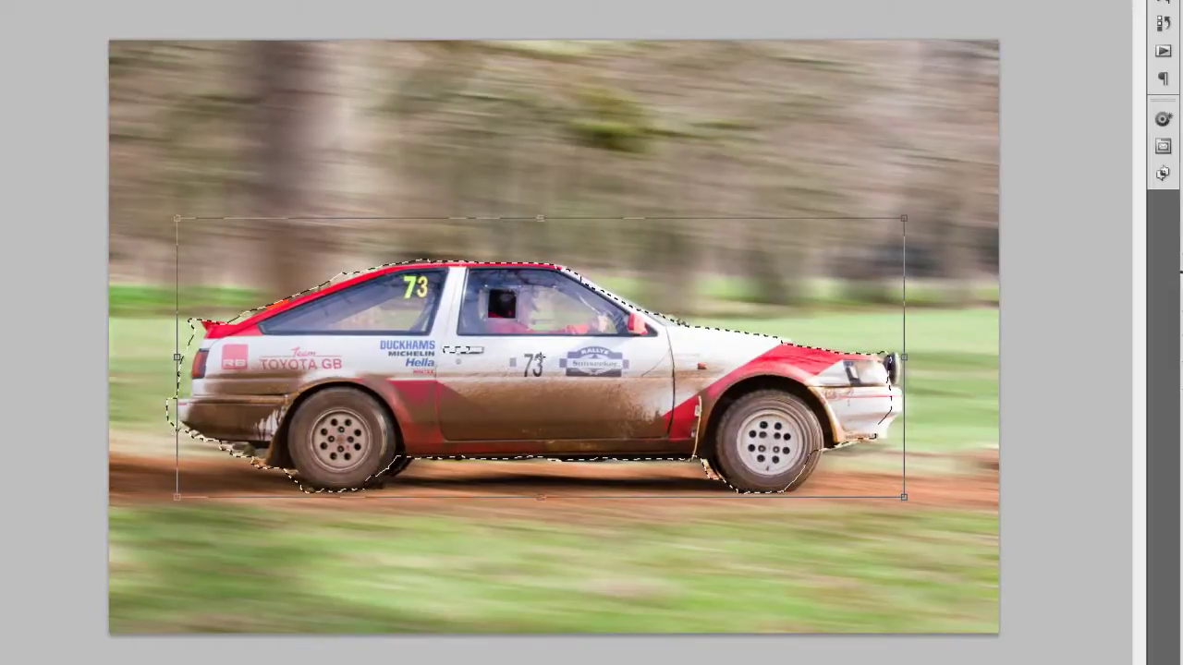
key("Left")
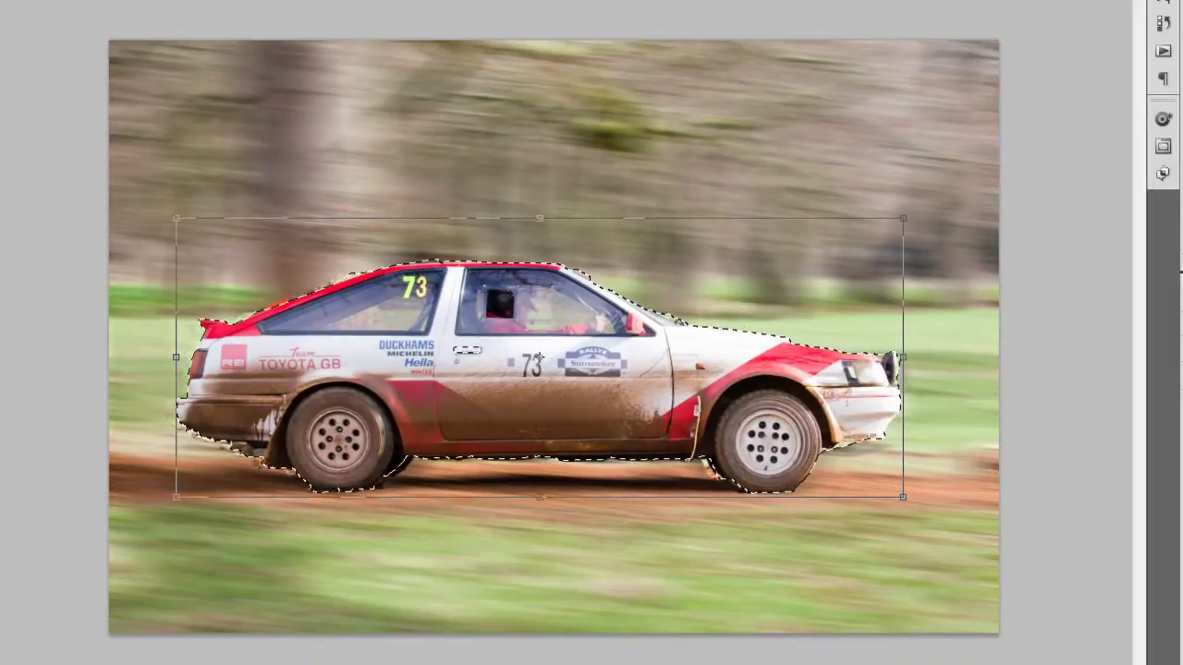
key("Return")
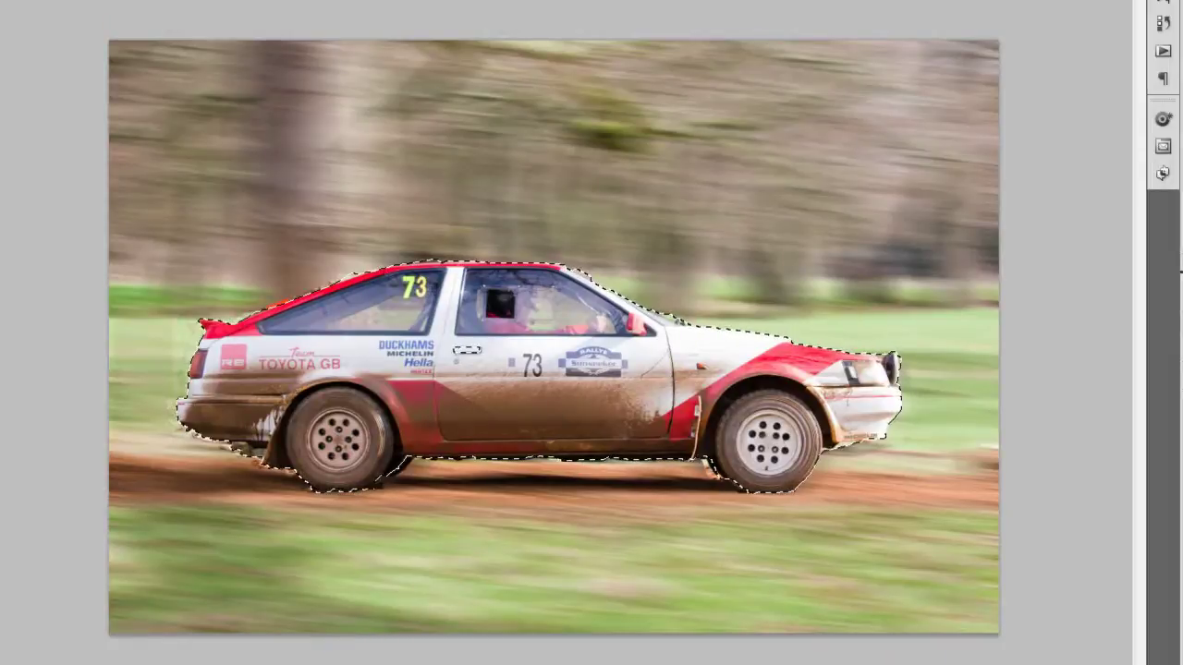
Nudge the car slightly backward with Free Transform, then clear the selection
right_click(555, 397)
left_click(622, 610)
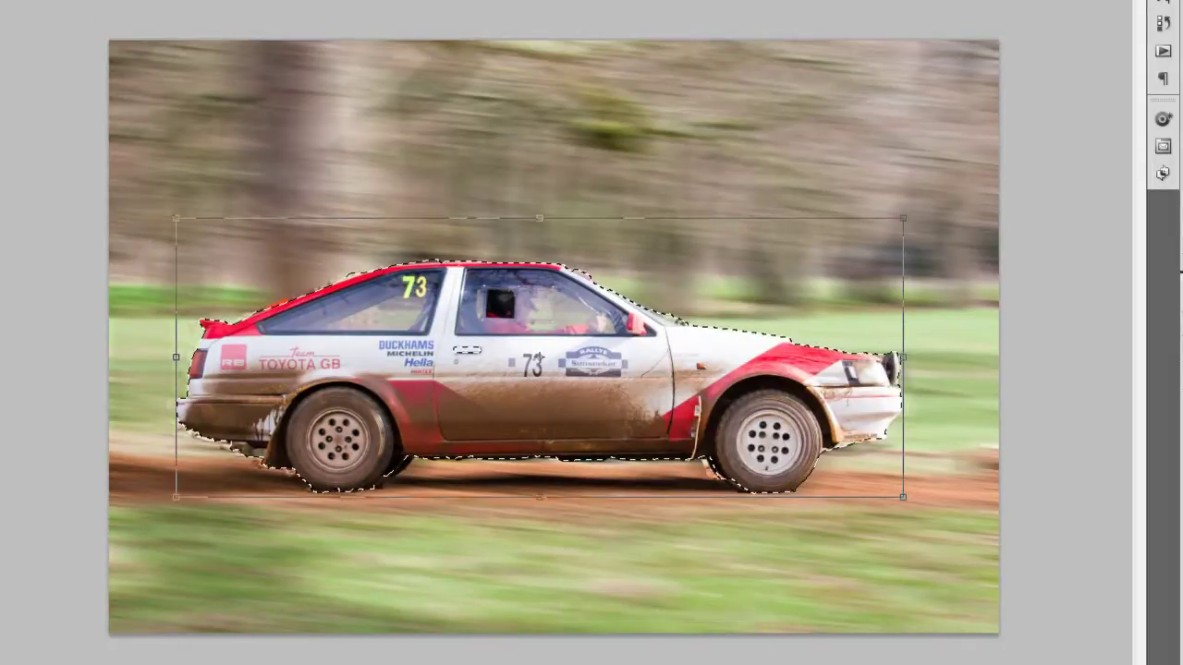
key("Left")
key("Left")
key("Left")
key("Left")
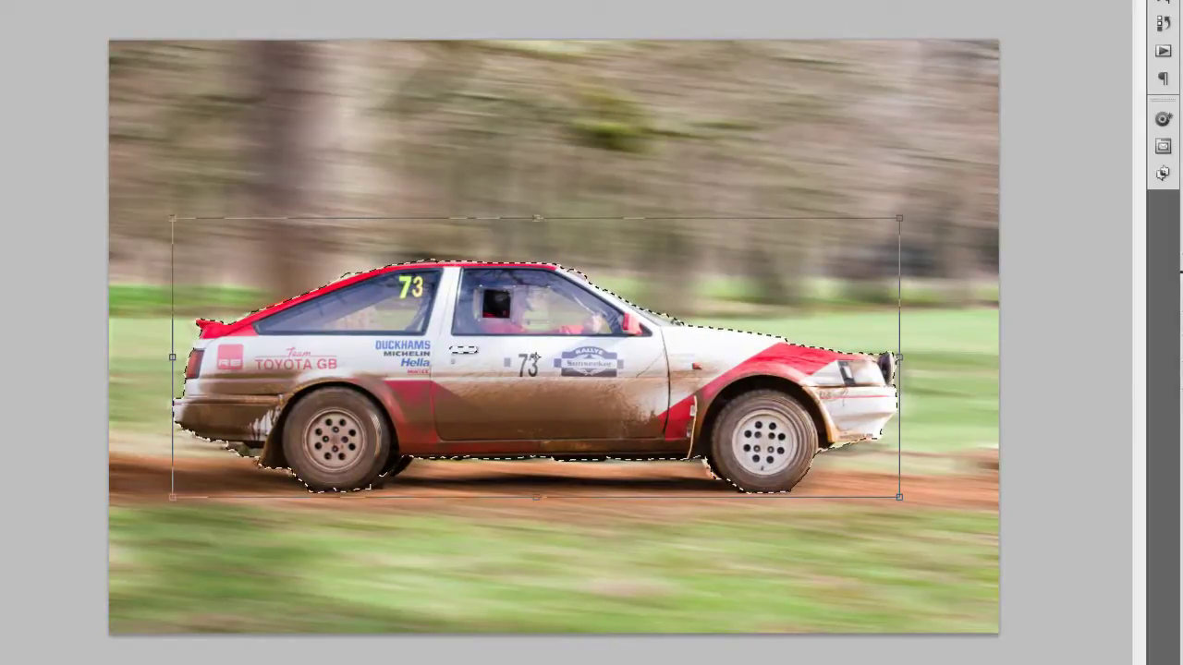
key("Return")
right_click(585, 396)
left_click(630, 409)
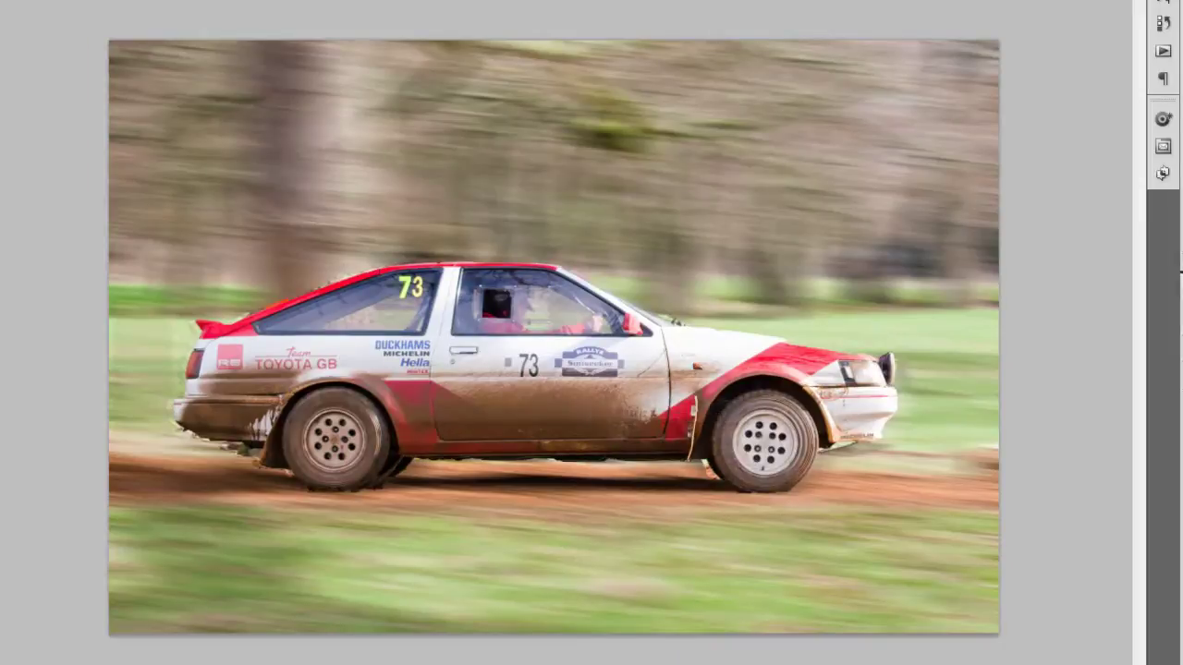
Select the rear wheel with the Quick Selection tool and start a Radial Blur on it at Best quality
key("ctrl+comma")
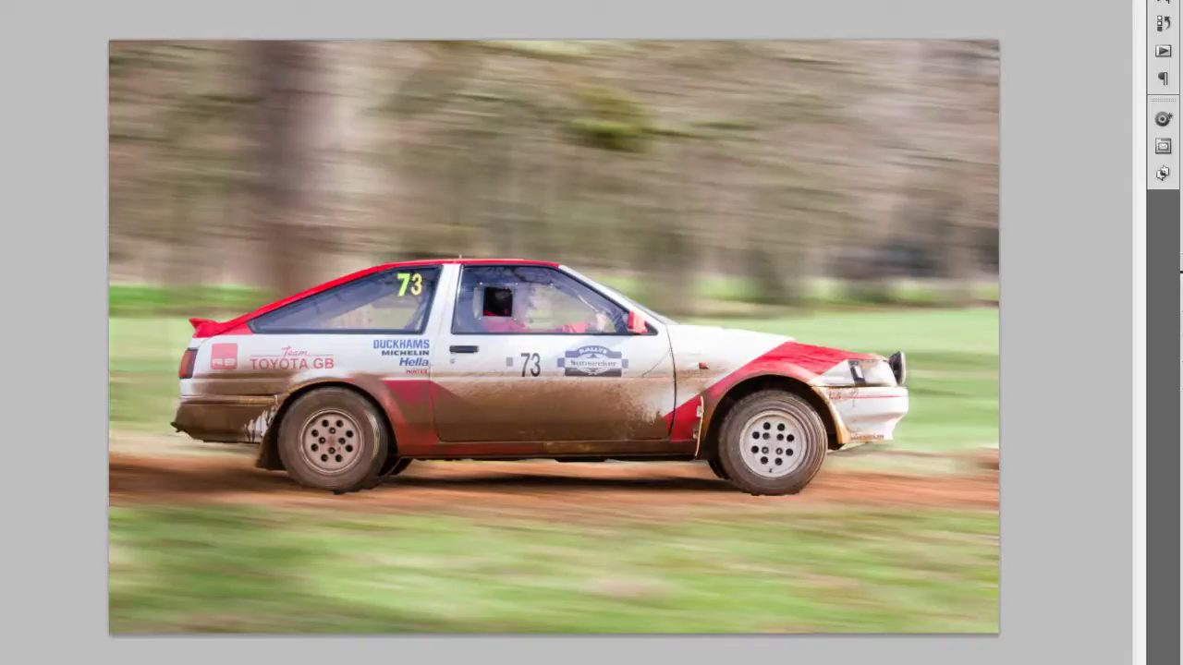
mouse_move(312, 399)
left_mouse_down()
mouse_move(335, 470)
mouse_move(372, 451)
mouse_move(349, 397)
left_mouse_up()
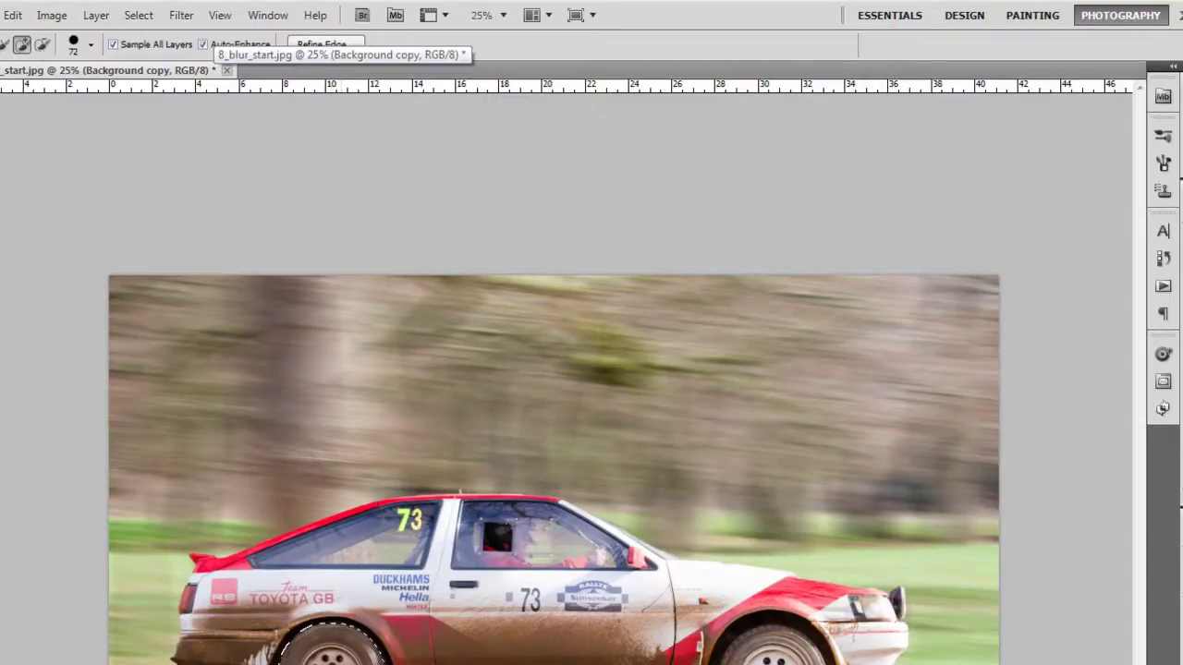
left_click(181, 14)
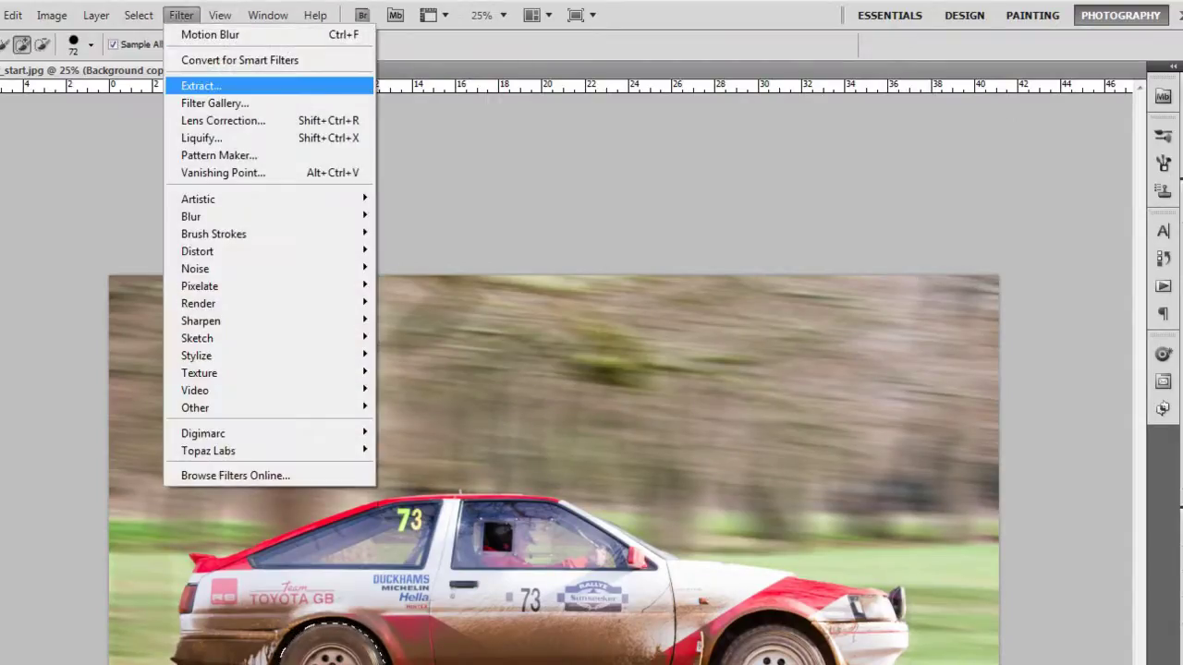
mouse_move(199, 216)
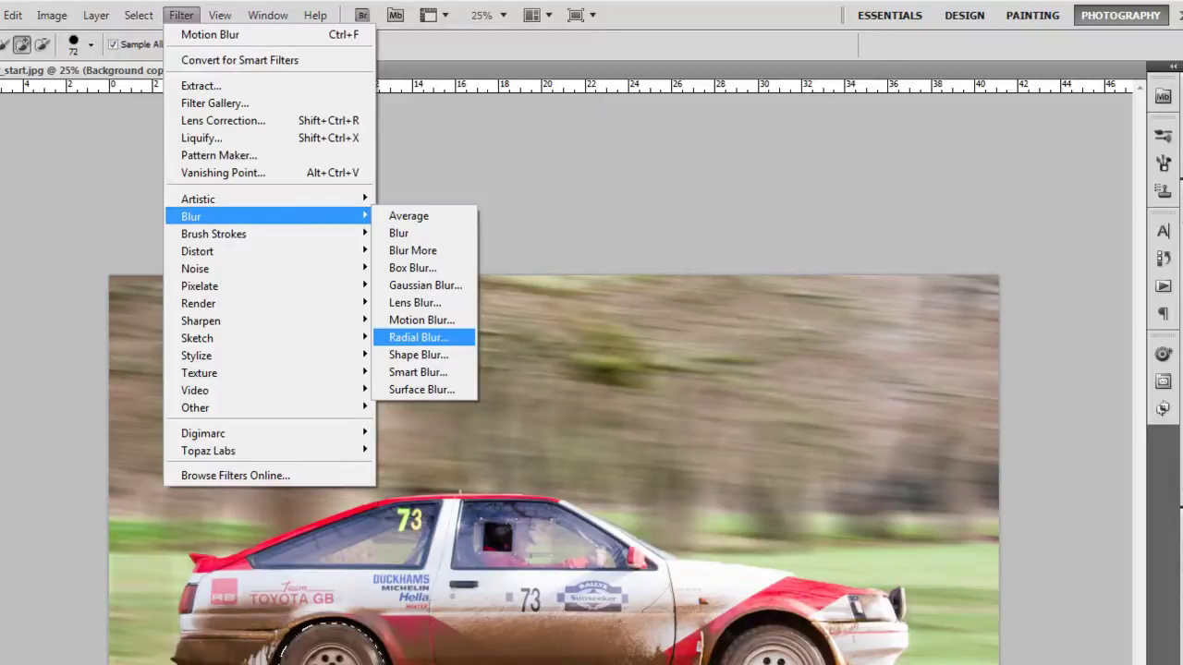
left_click(421, 338)
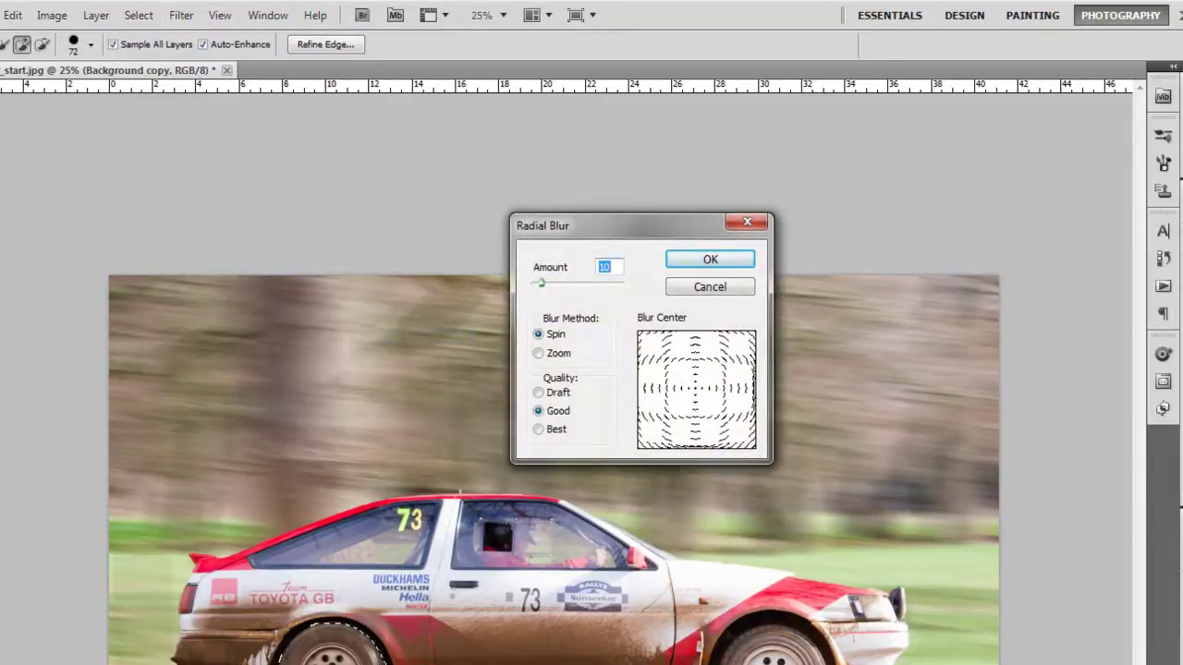
left_click(539, 429)
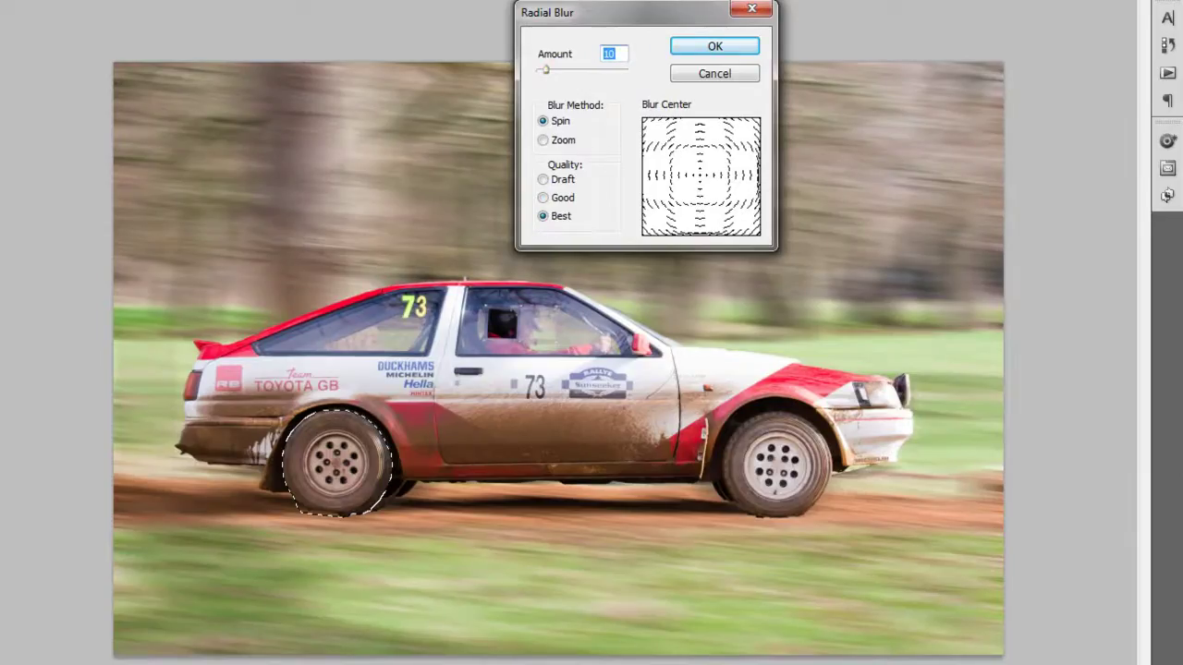
Set the Spin blur amount to about 20 and apply it to the rear wheel
left_click_drag(546, 71, 563, 70)
key("Up")
key("Up")
key("Up")
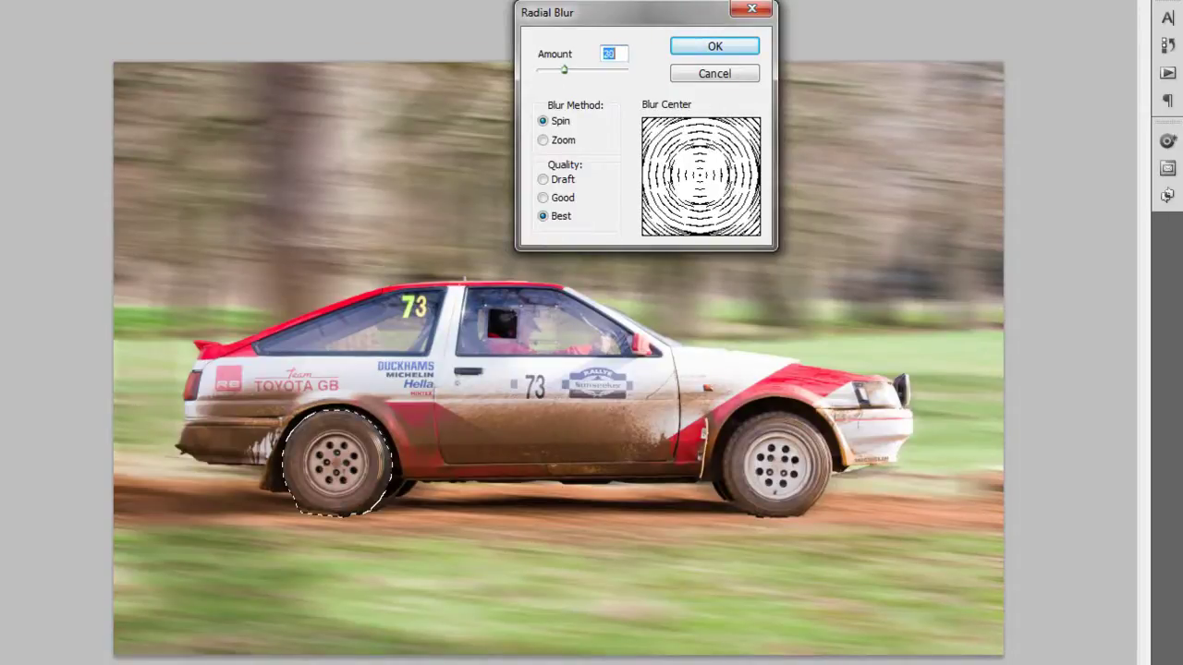
key("Down")
key("Return")
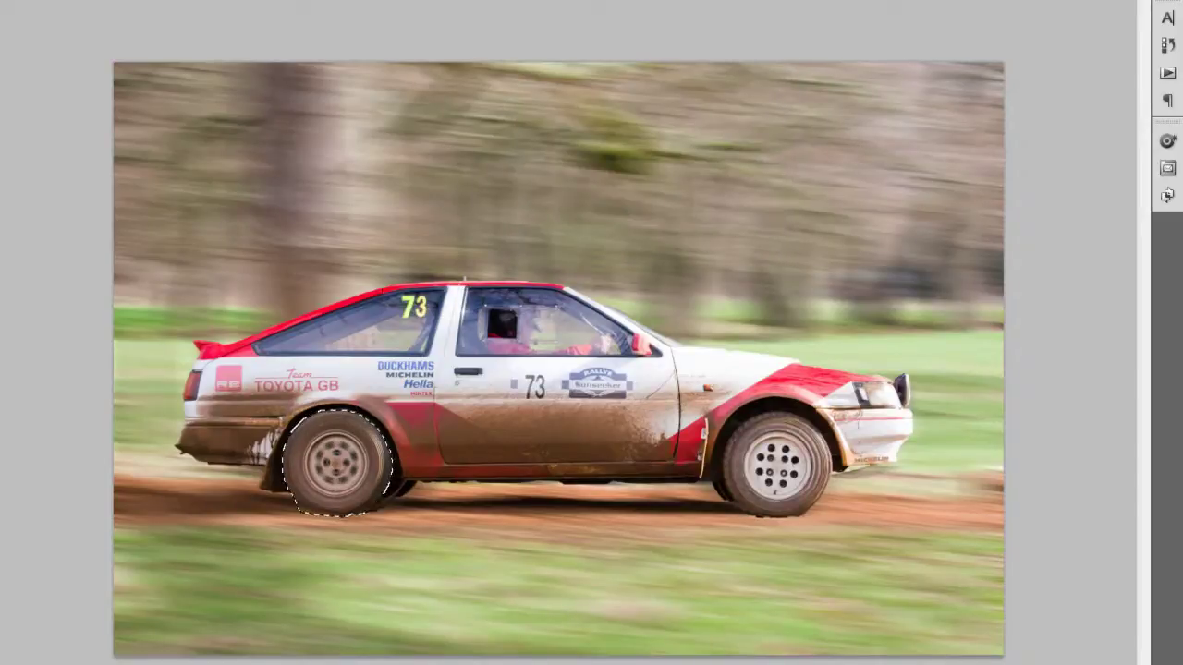
Select the front wheel instead of the rear one, apply the same Radial Blur to it and clear the selection
right_click(370, 470)
left_click(421, 481)
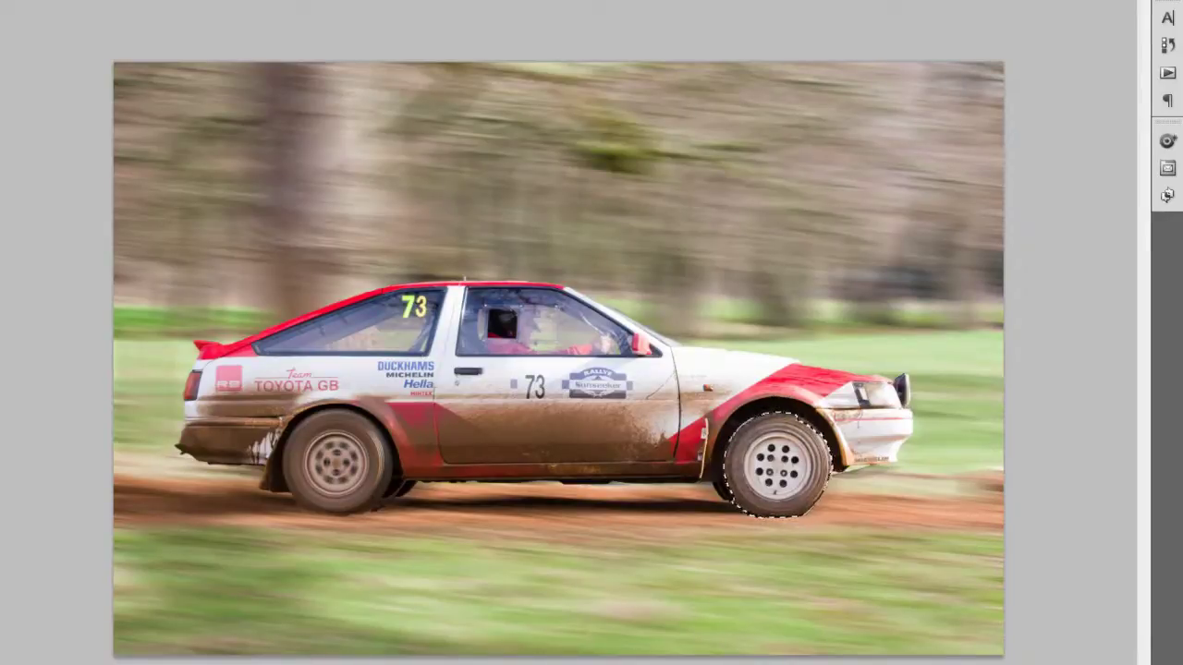
left_click(185, 0)
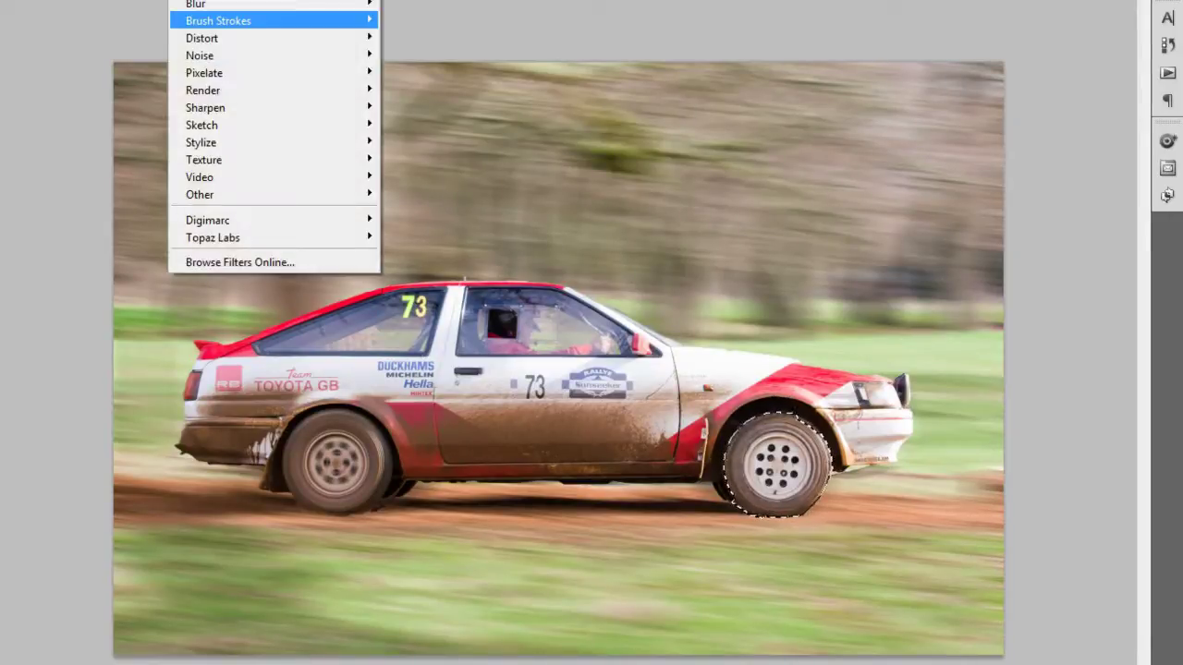
mouse_move(205, 3)
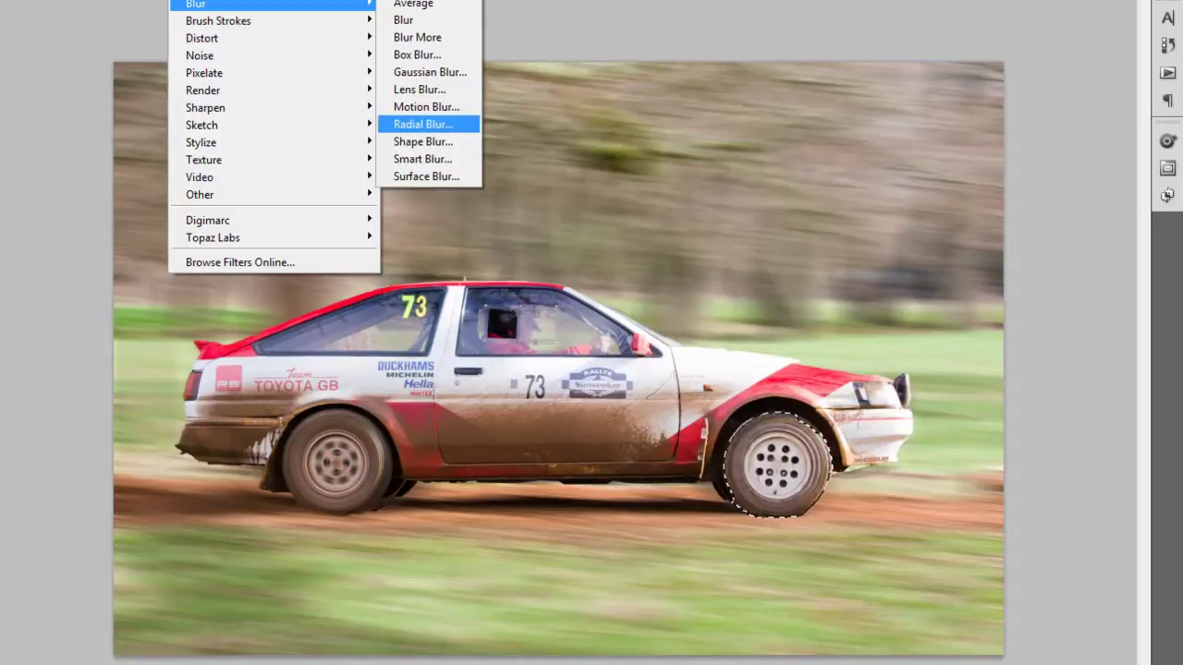
left_click(423, 124)
key("Return")
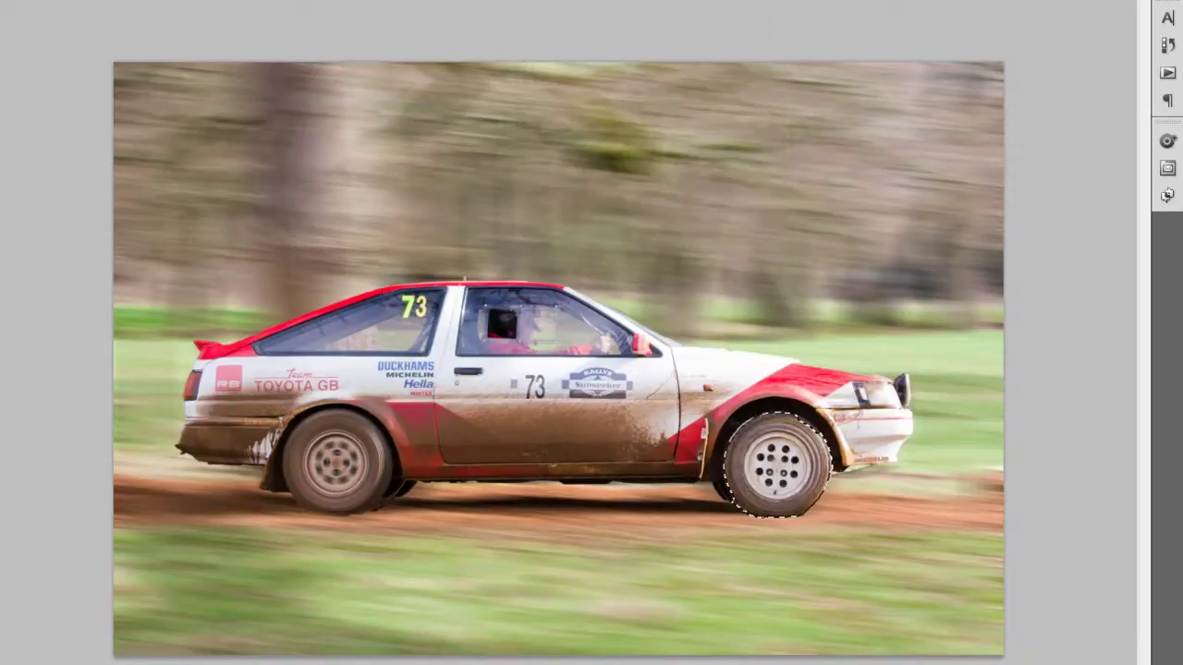
right_click(786, 440)
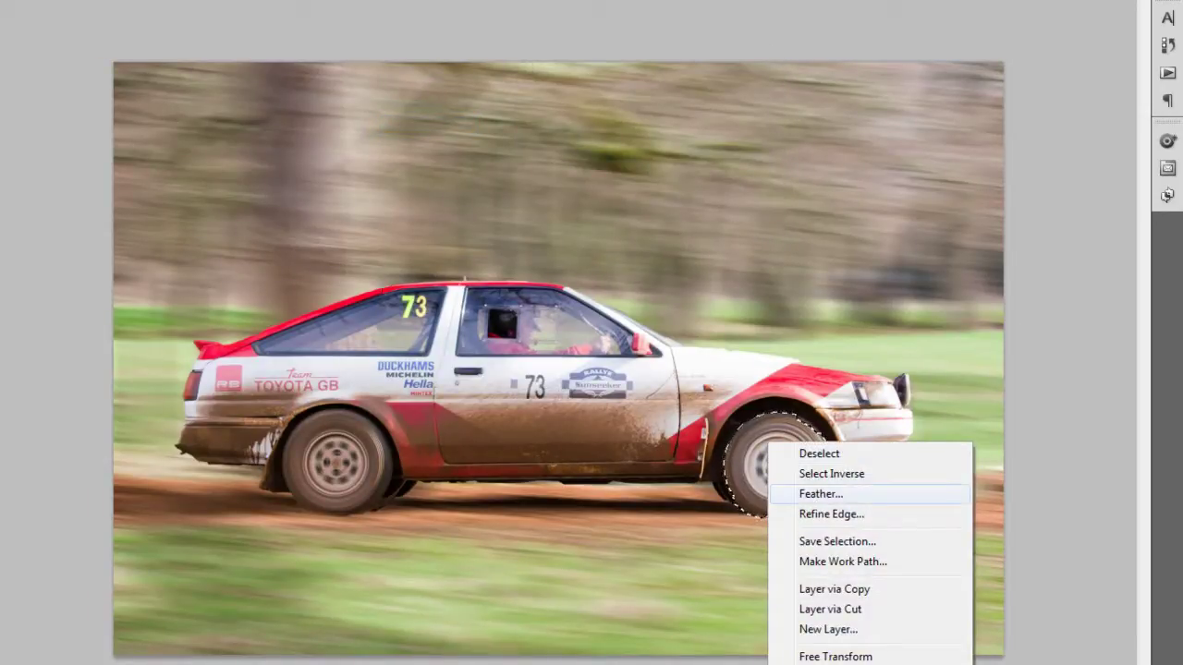
left_click(804, 451)
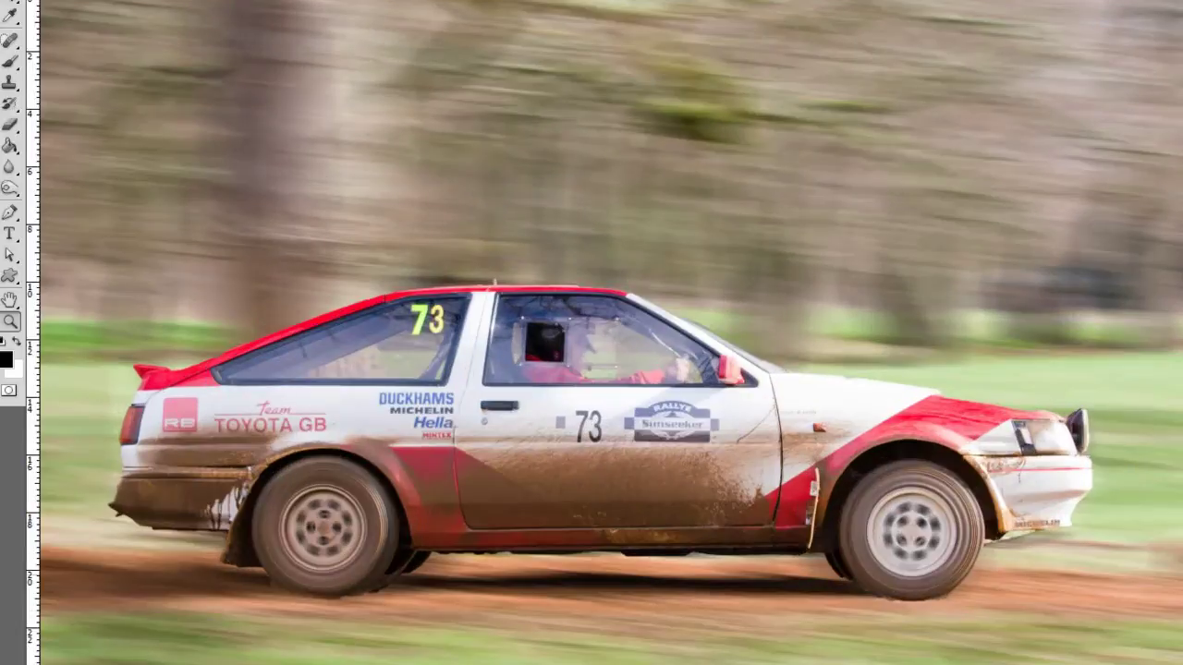
Paint a soft black shadow with the Brush tool on the ground beneath the car, between the wheels
left_click(633, 566)
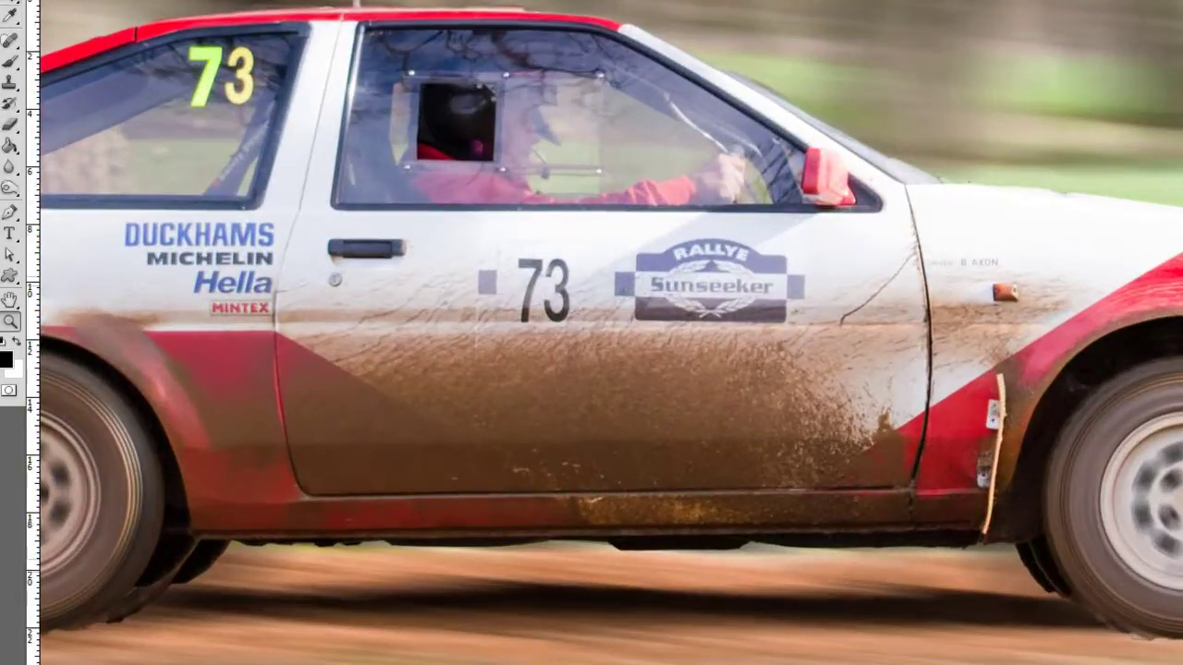
key("b")
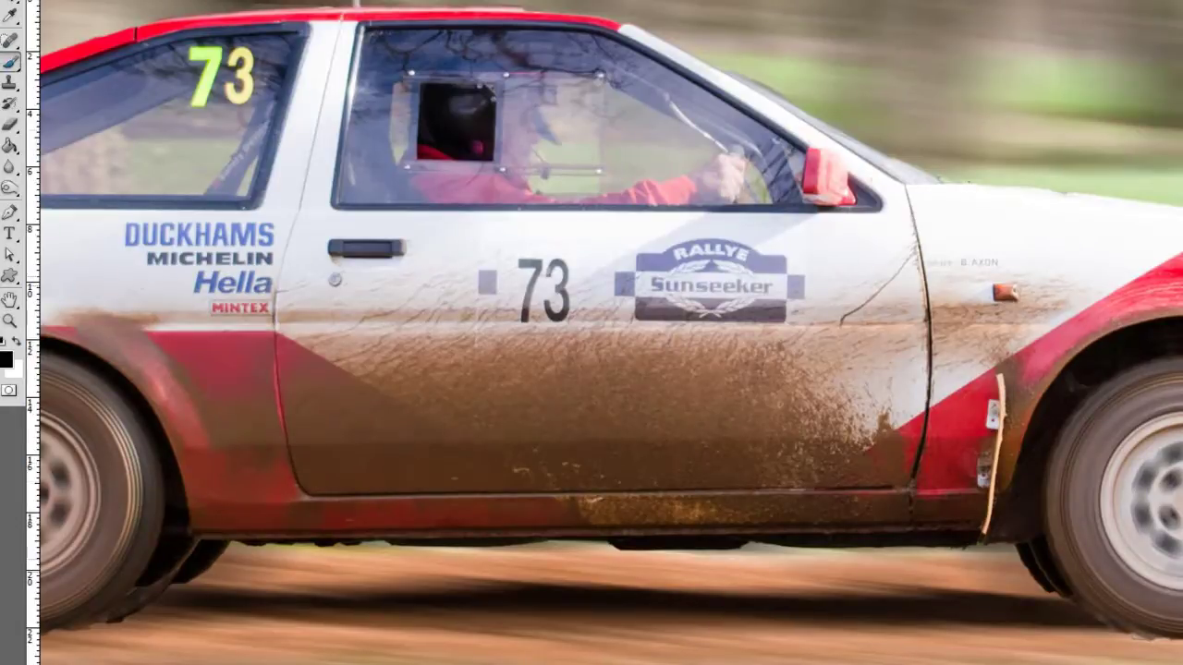
left_click(42, 2)
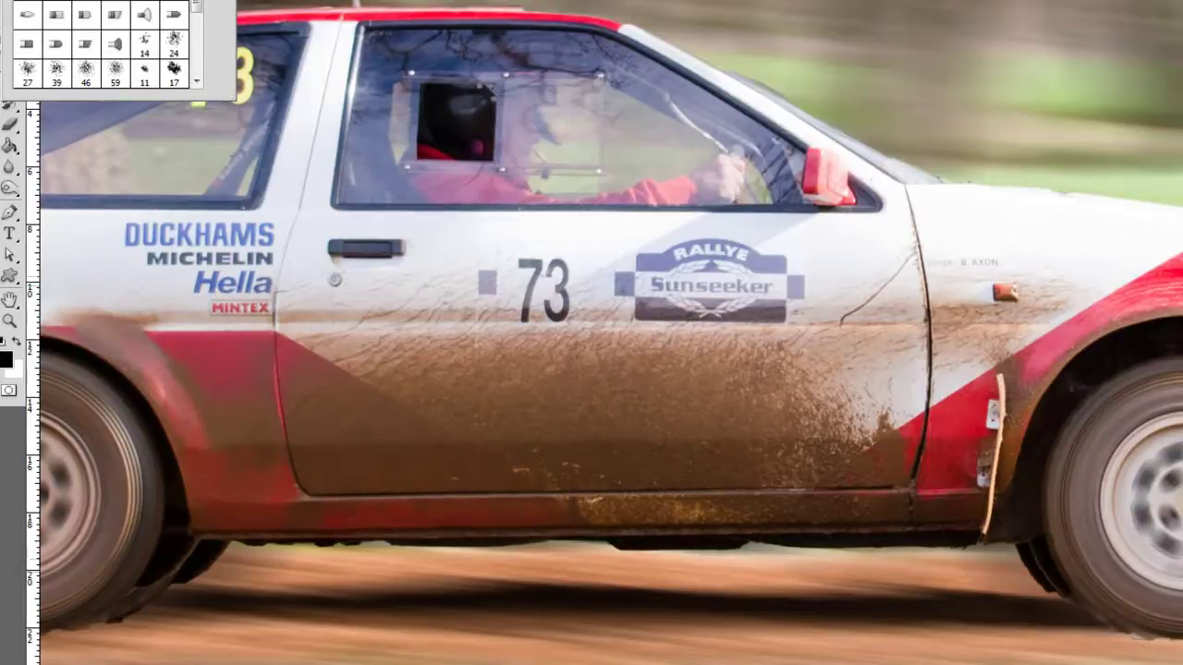
mouse_move(217, 557)
left_mouse_down()
mouse_move(1009, 560)
mouse_move(1048, 593)
mouse_move(621, 579)
mouse_move(767, 614)
mouse_move(549, 579)
mouse_move(194, 578)
mouse_move(462, 594)
left_mouse_up()
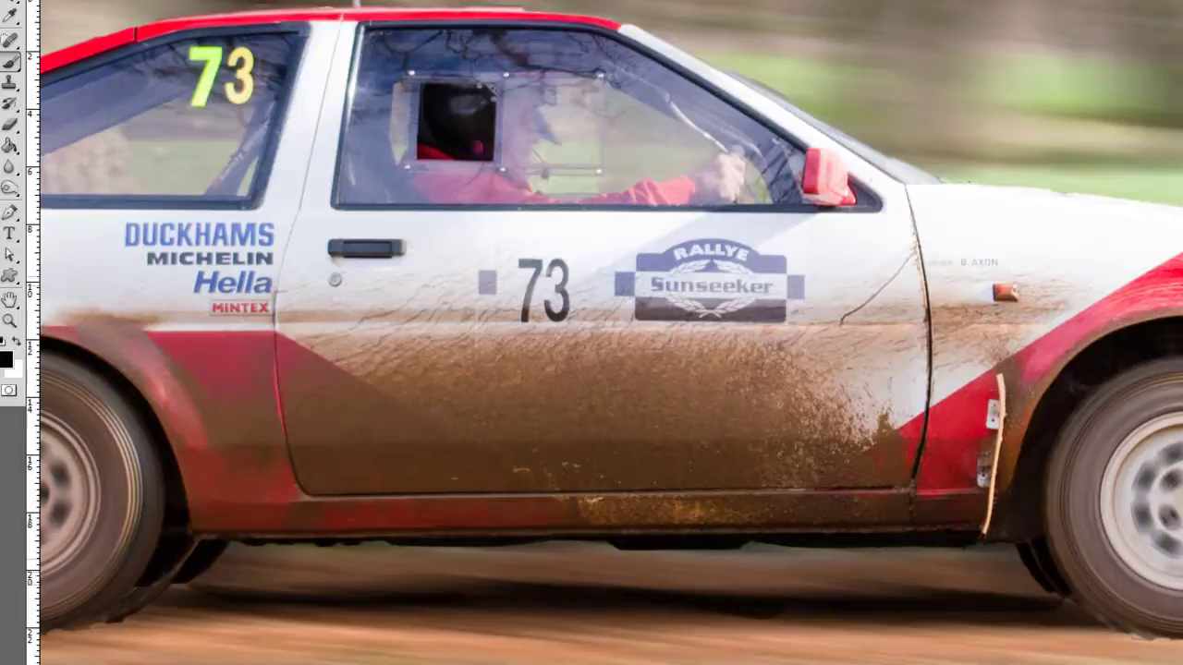
mouse_move(214, 561)
left_mouse_down()
mouse_move(984, 562)
mouse_move(734, 591)
mouse_move(739, 582)
mouse_move(164, 583)
left_mouse_up()
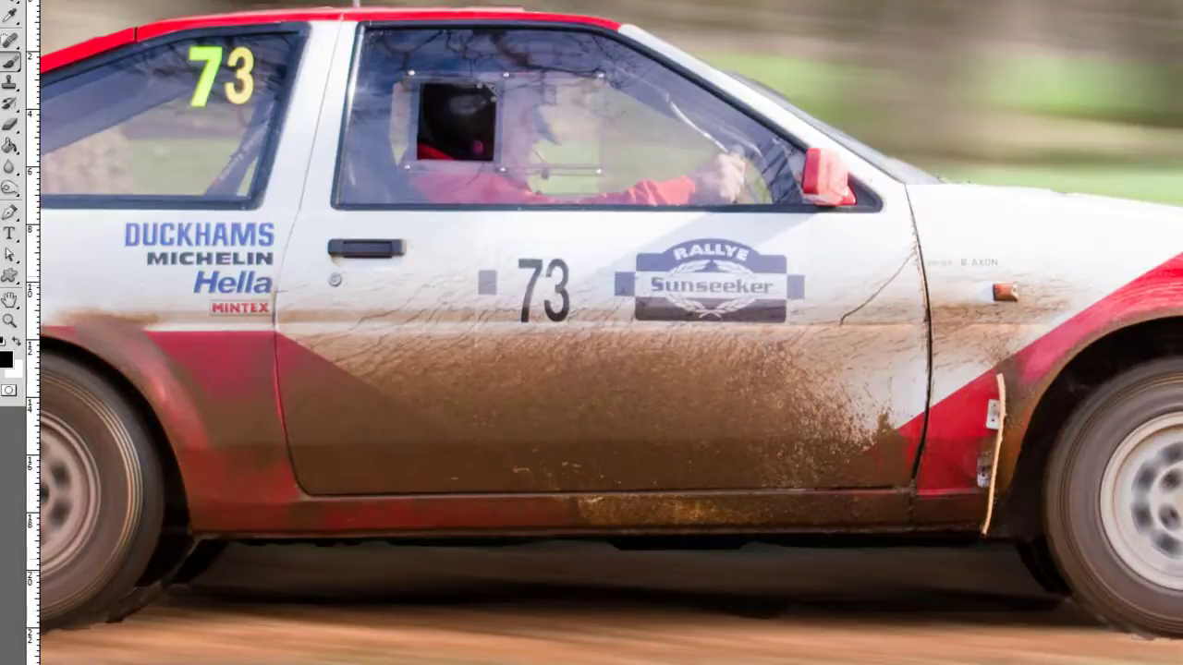
left_click_drag(217, 561, 661, 567)
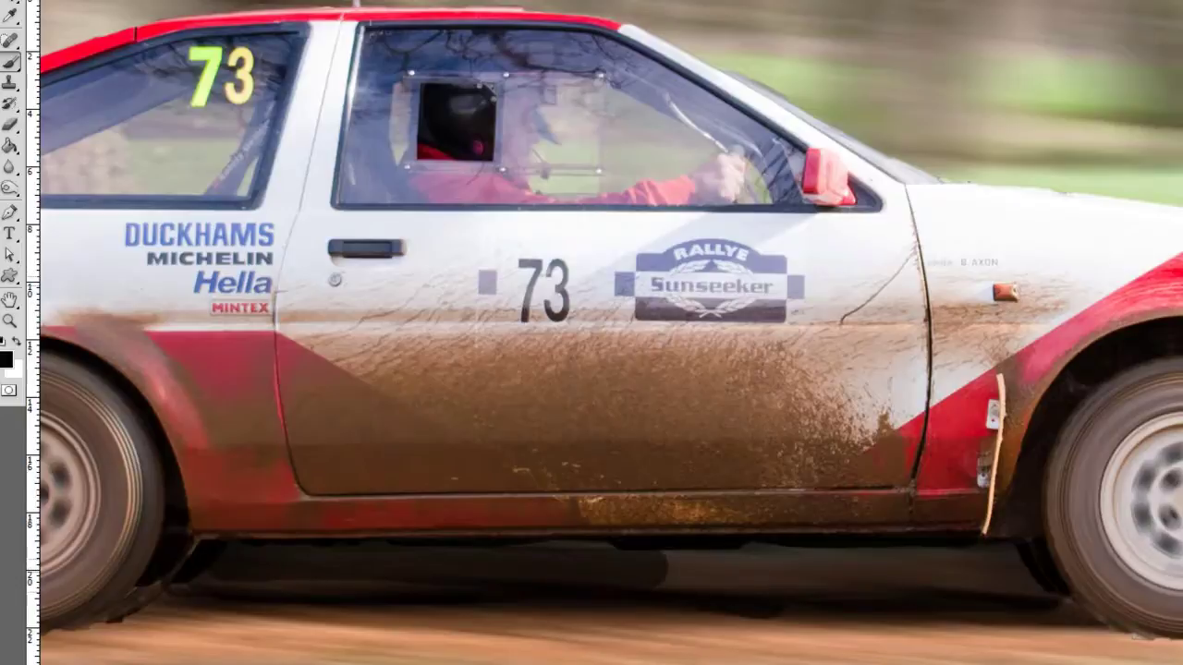
key("ctrl+z")
key("ctrl+plus")
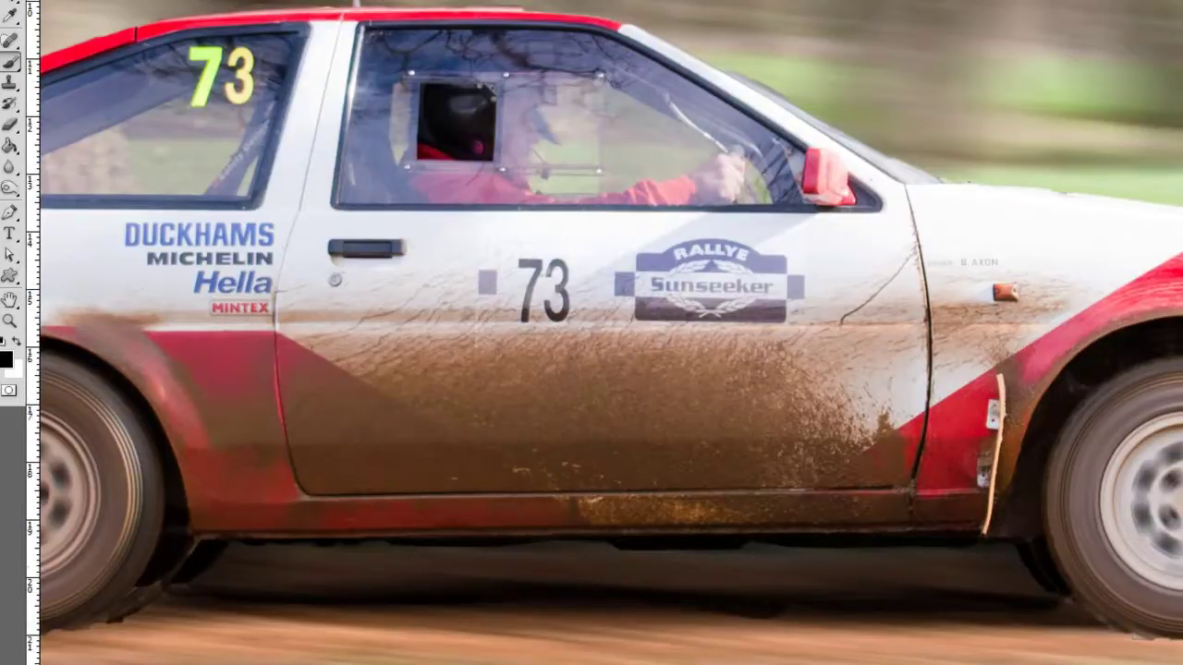
key("z")
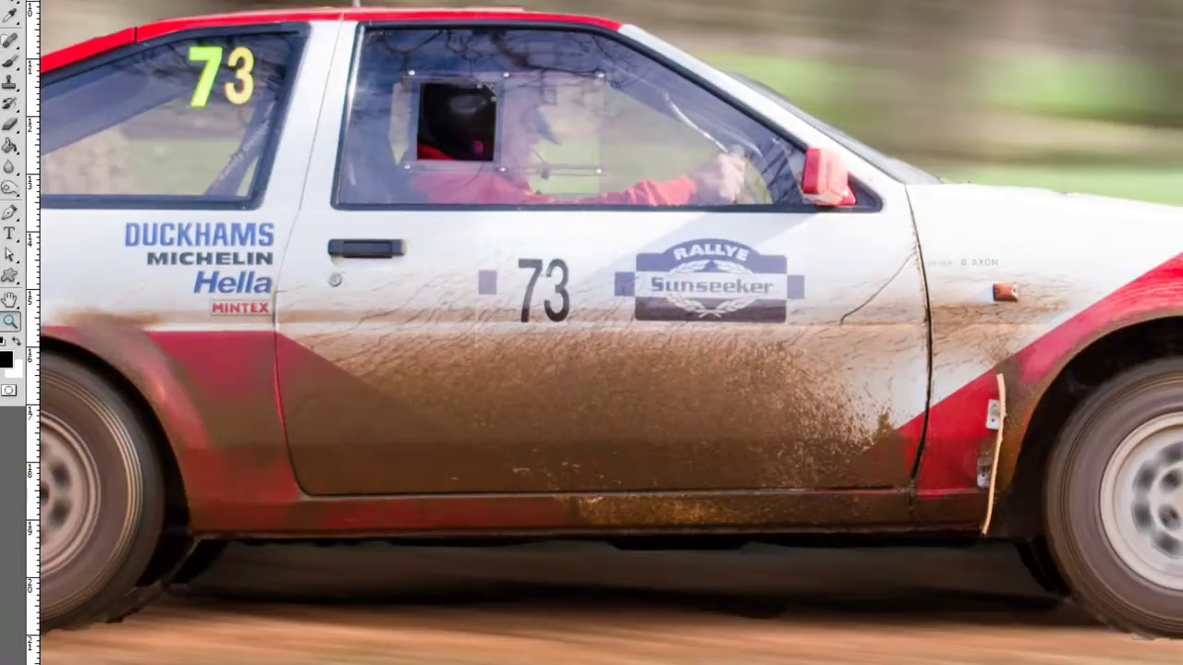
right_click(487, 329)
left_click(529, 343)
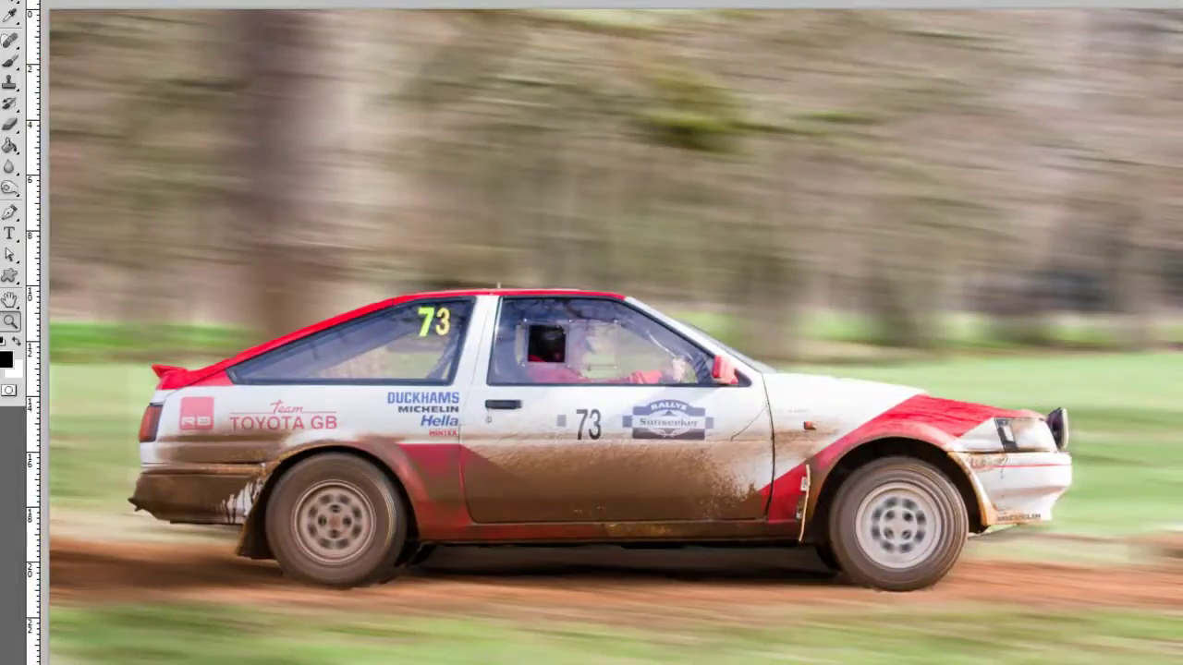
Toggle the visibility of the Background copy layer to compare the blurred result with the original photo
key("ctrl+t")
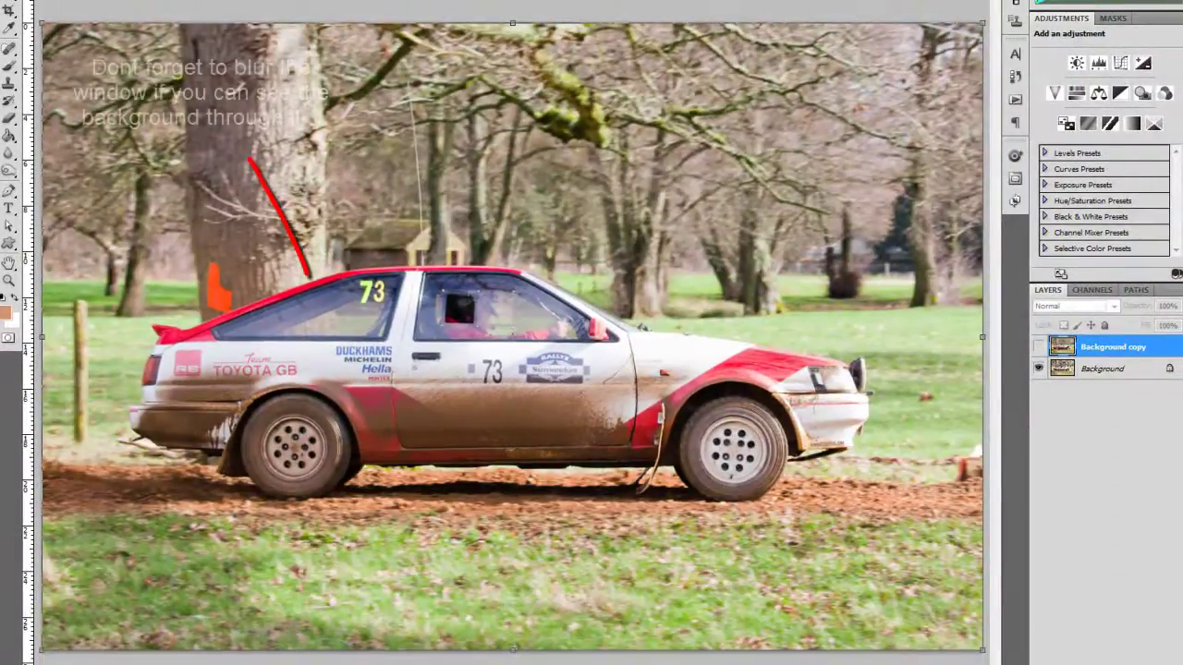
left_click(1039, 346)
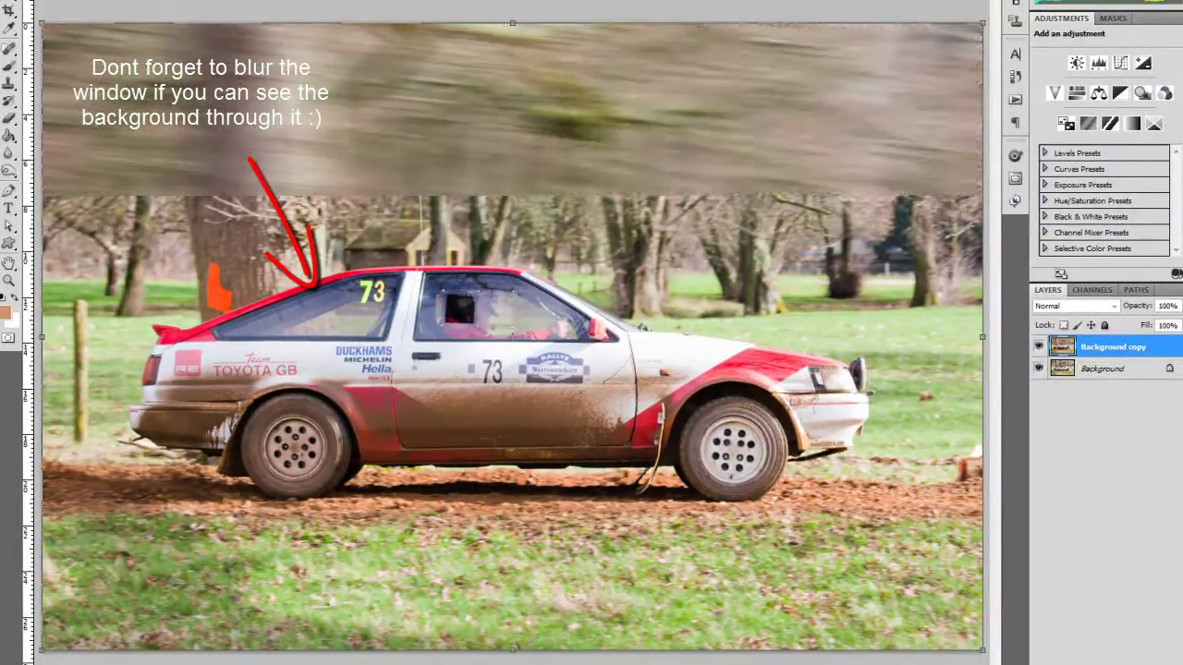